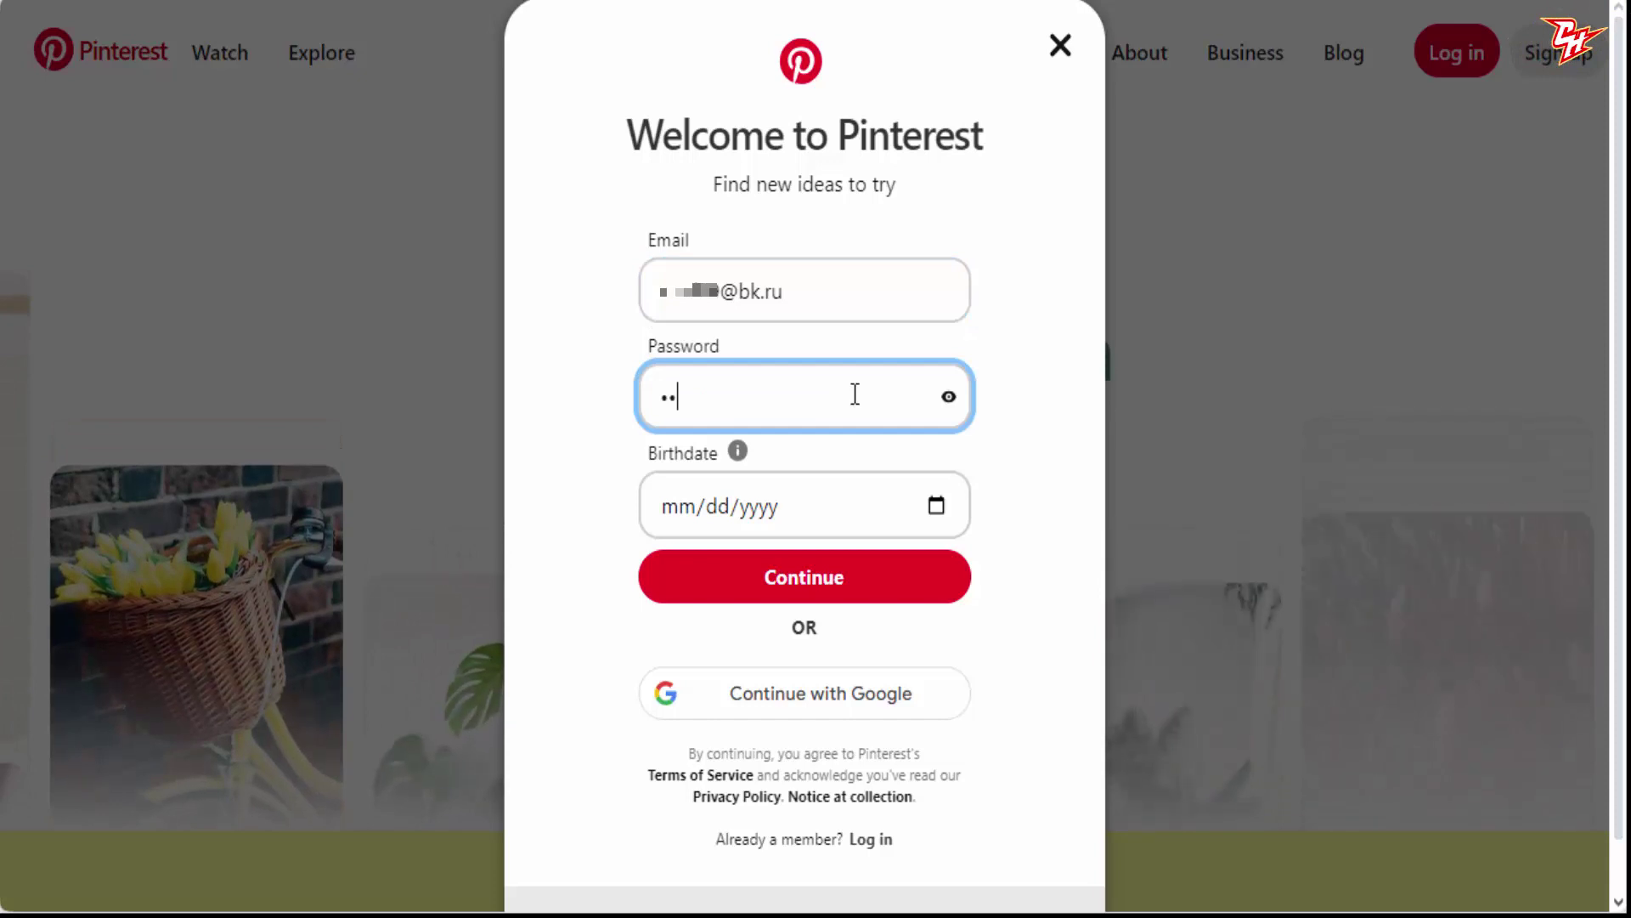
Enter the account password in the sign-up form.
text(*)
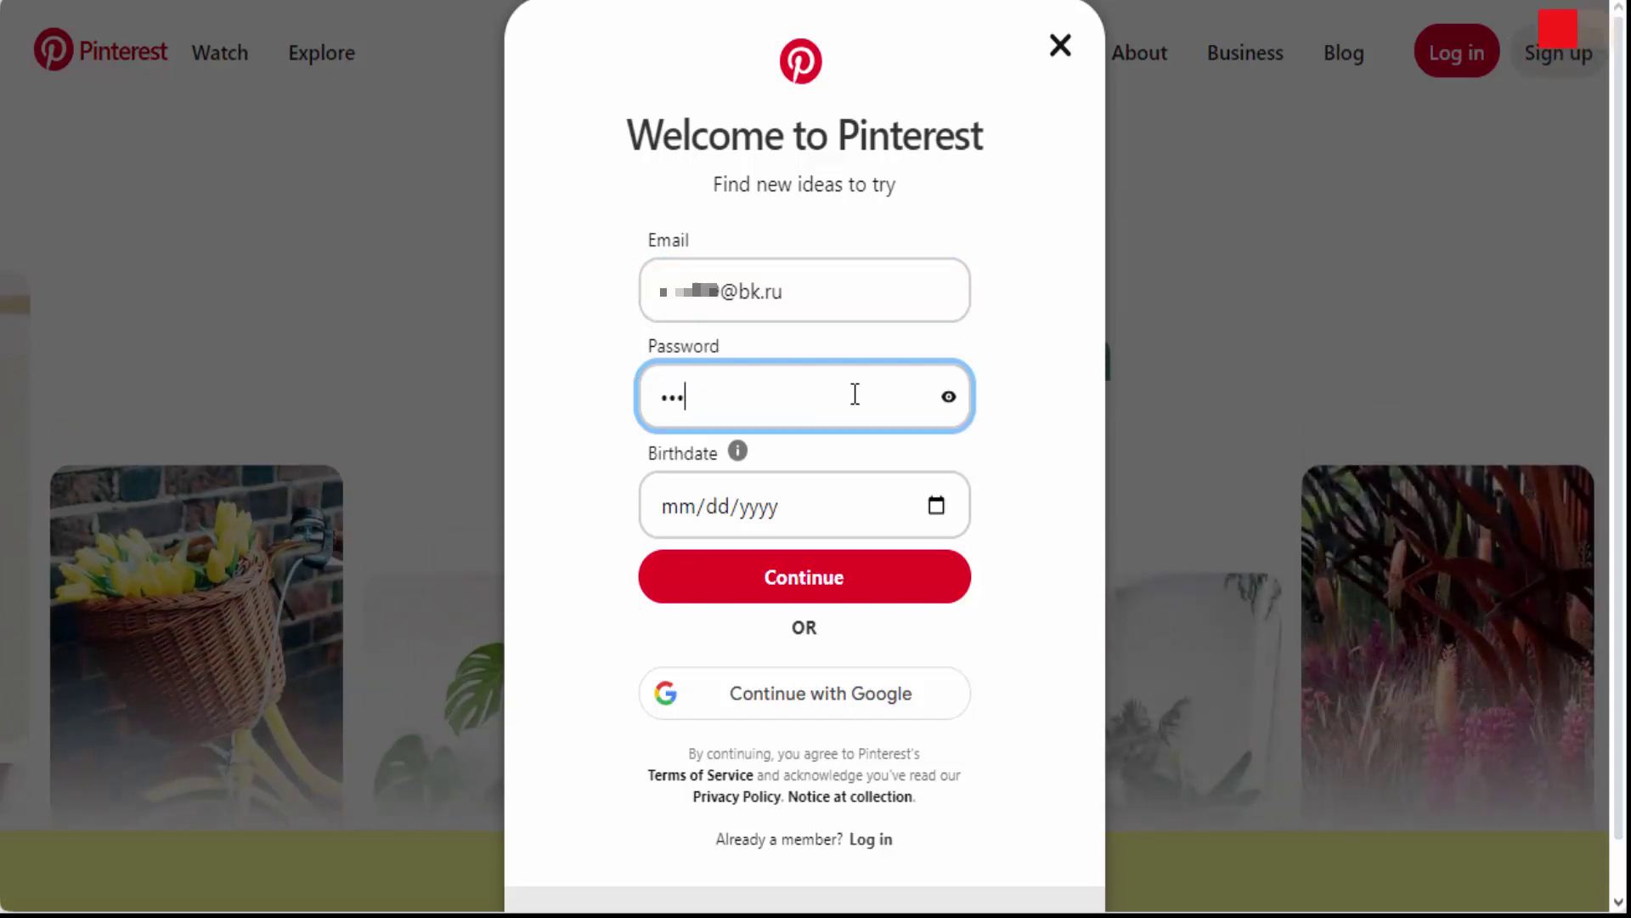
text(****)
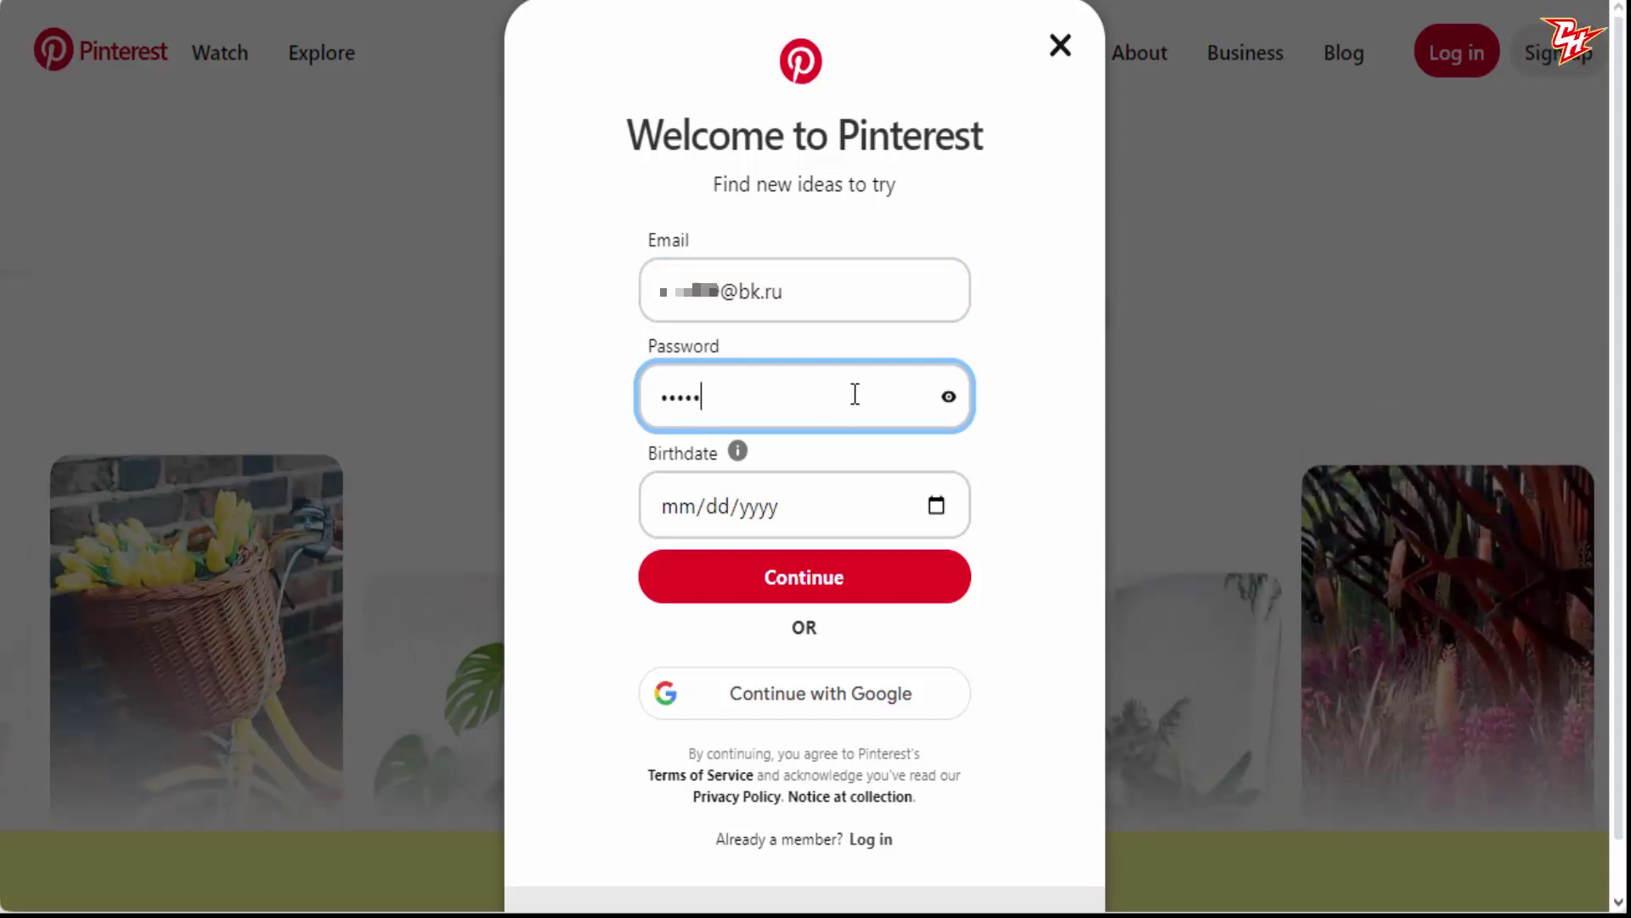
text(**)
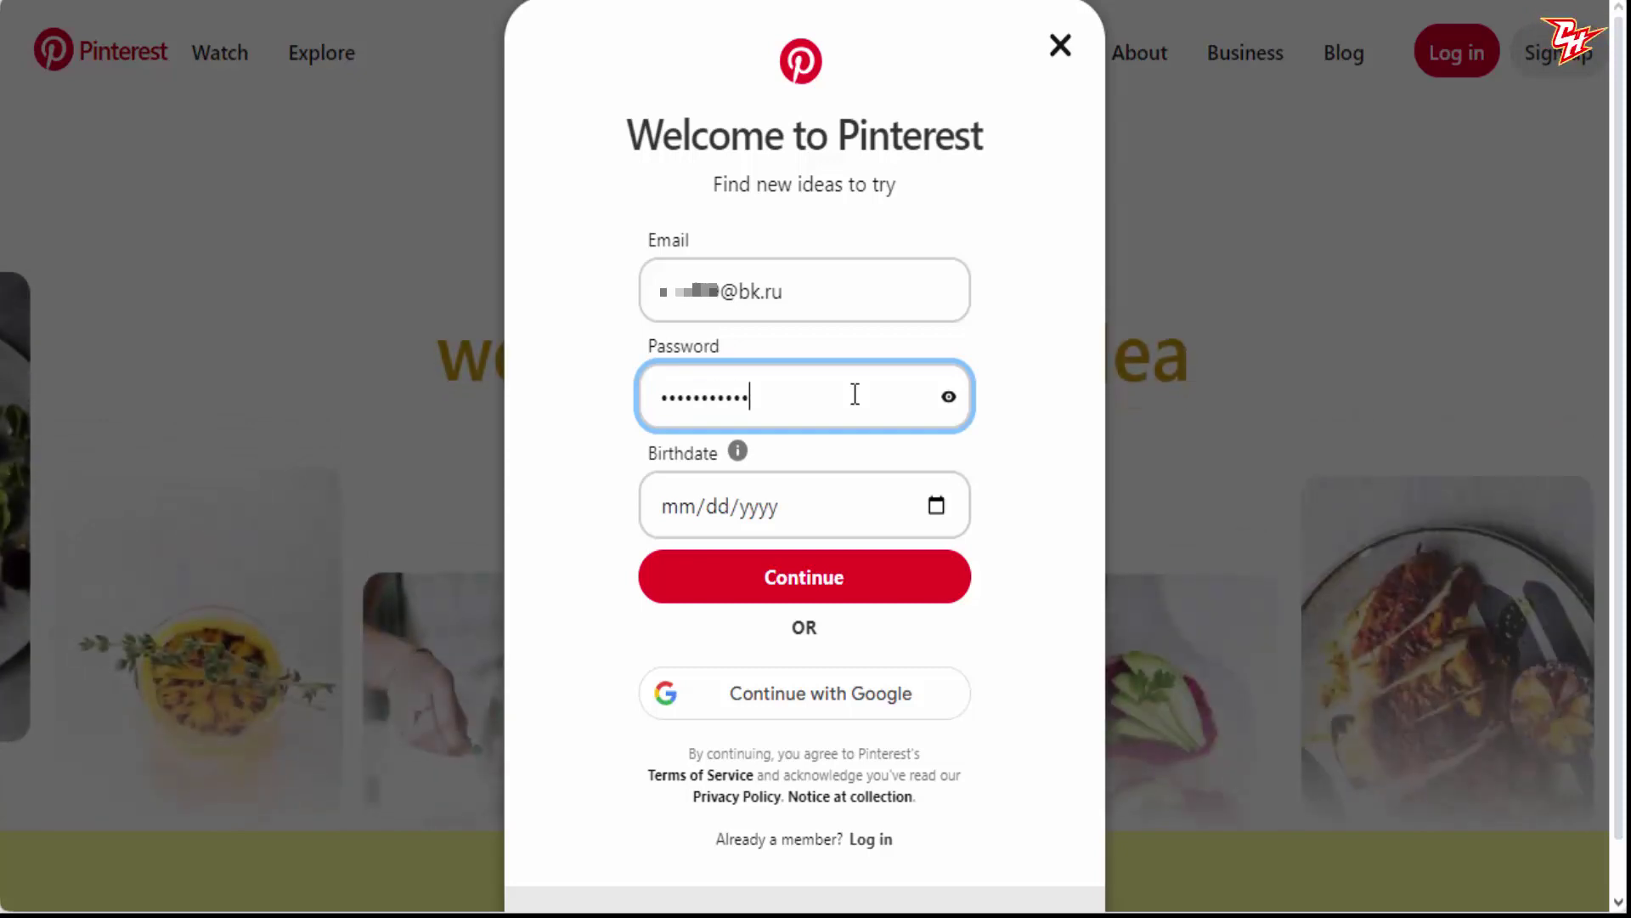
Fill in the birthdate and submit the sign-up form to create the account.
click(840, 503)
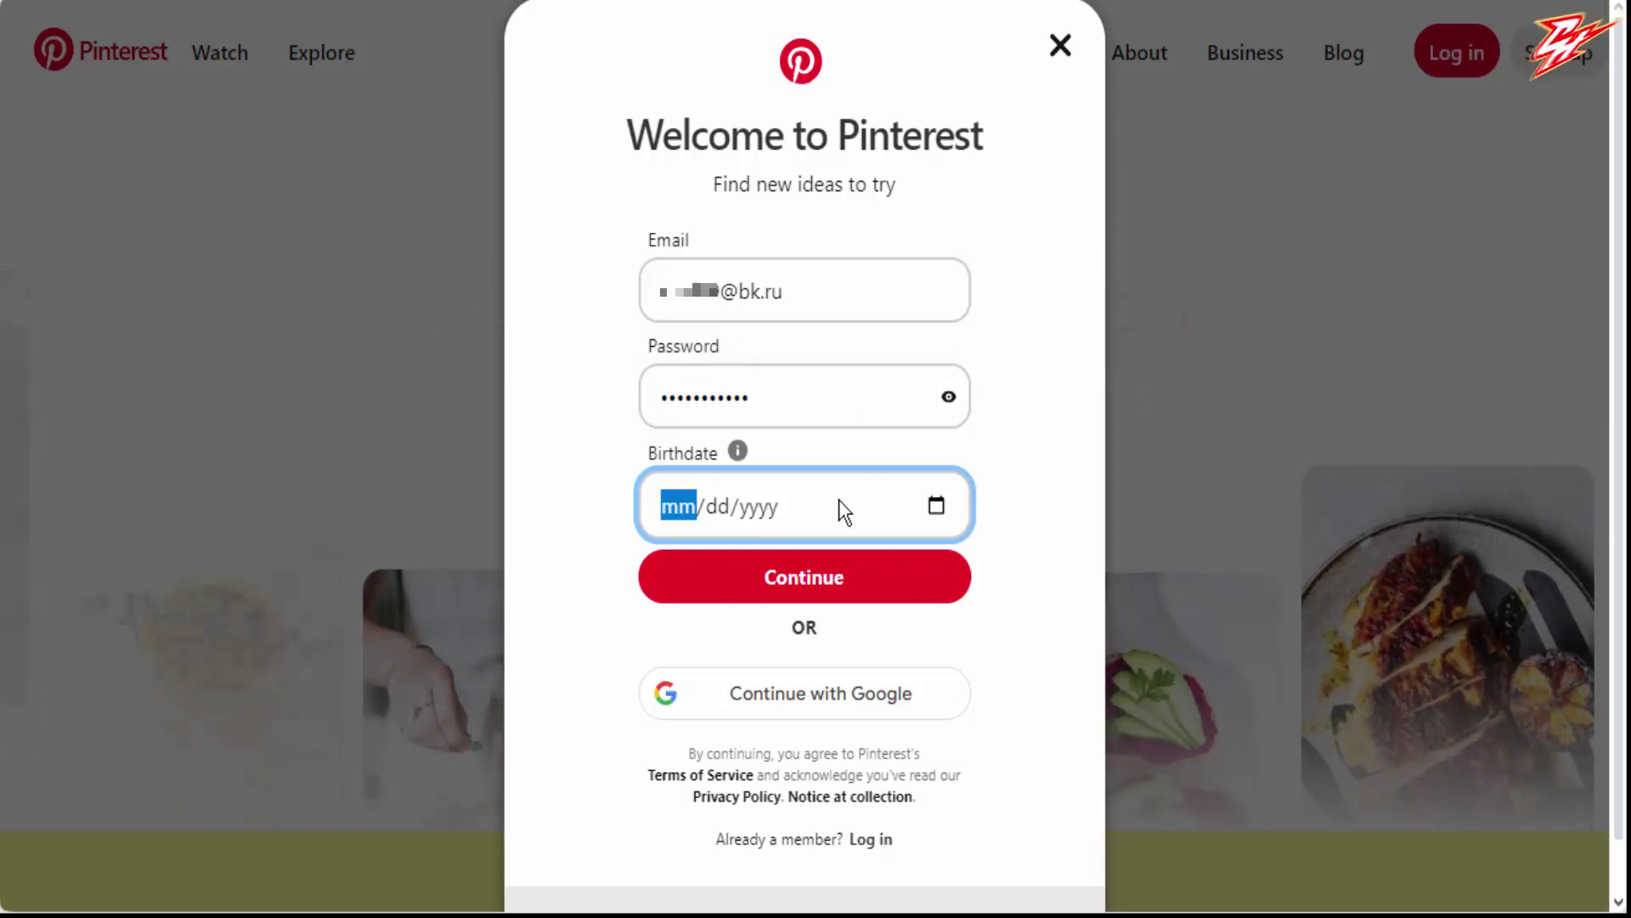
text(01/01/)
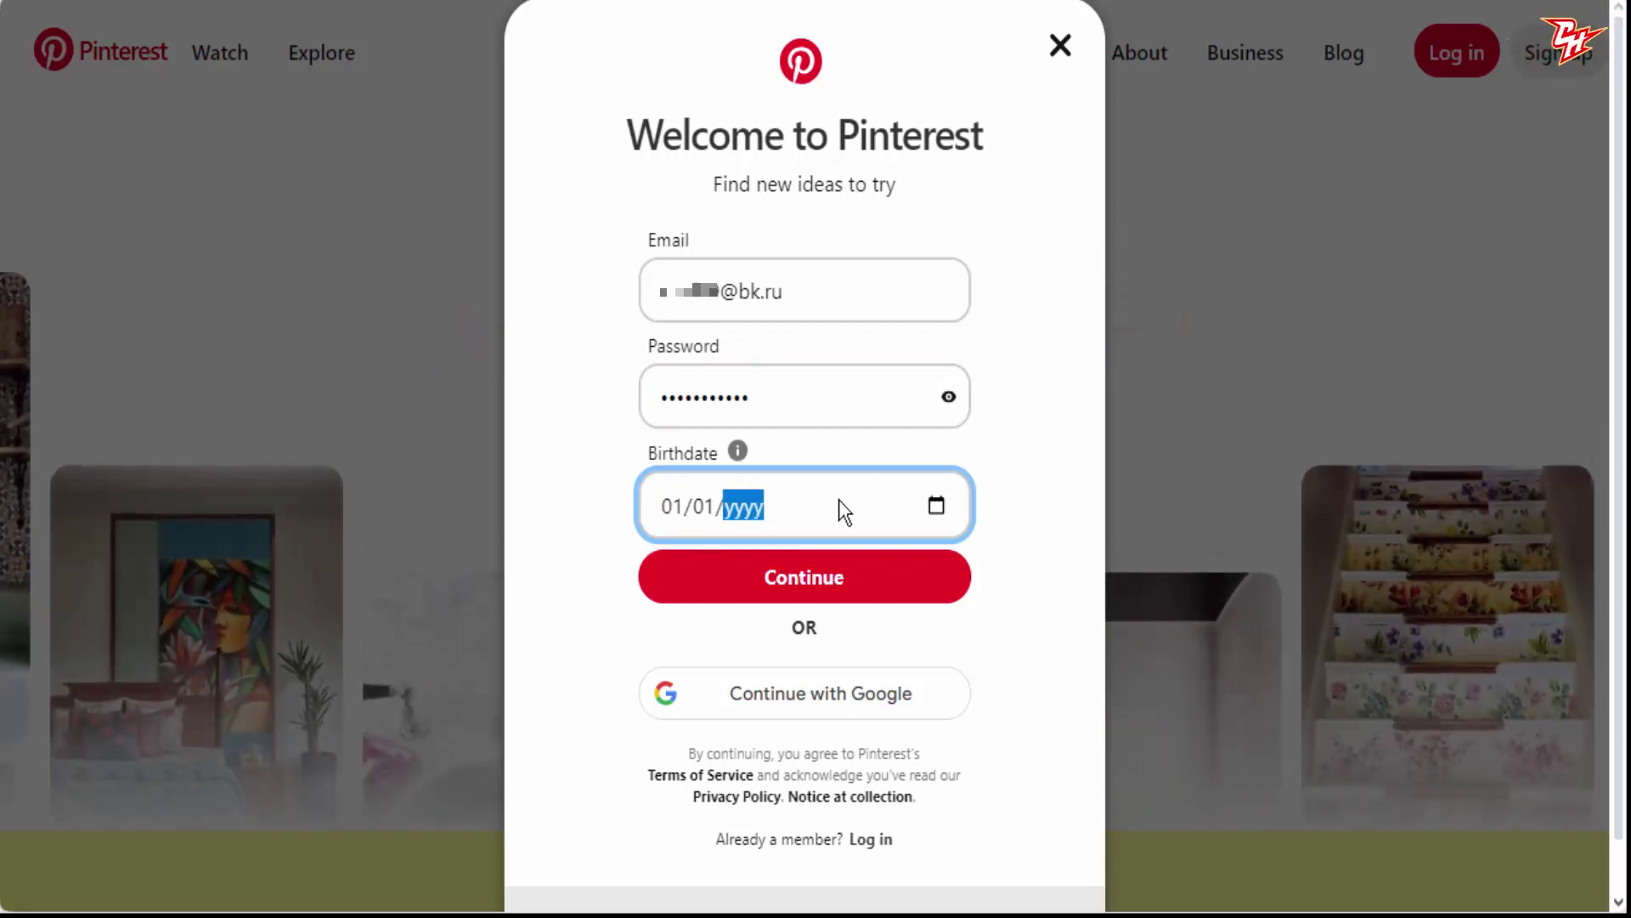
text(1990)
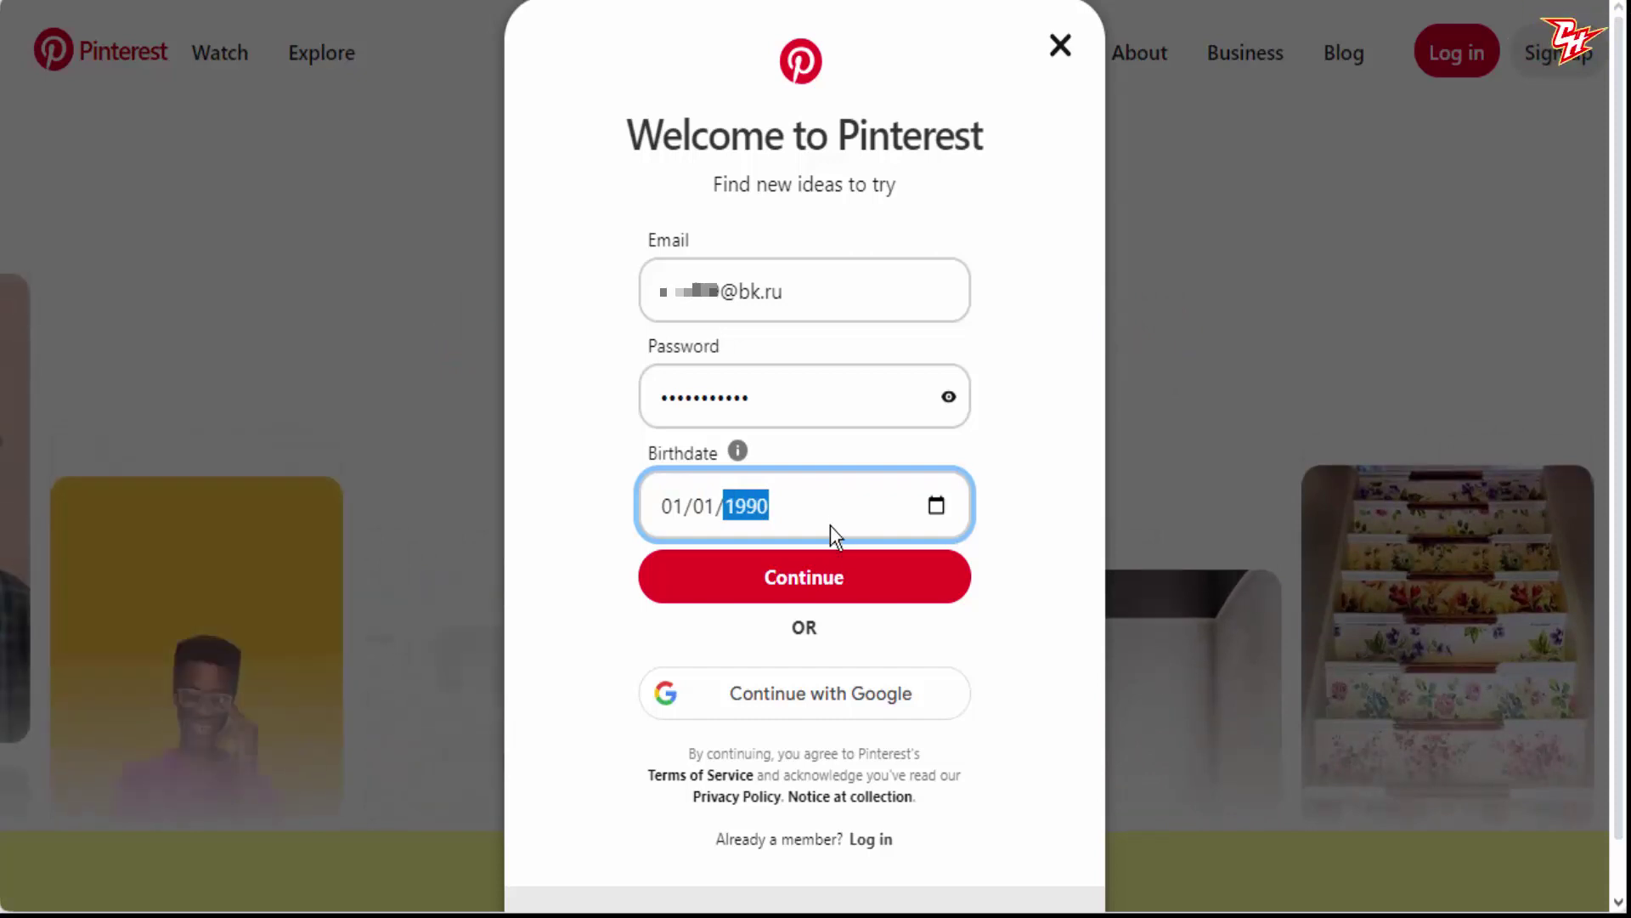
click(818, 581)
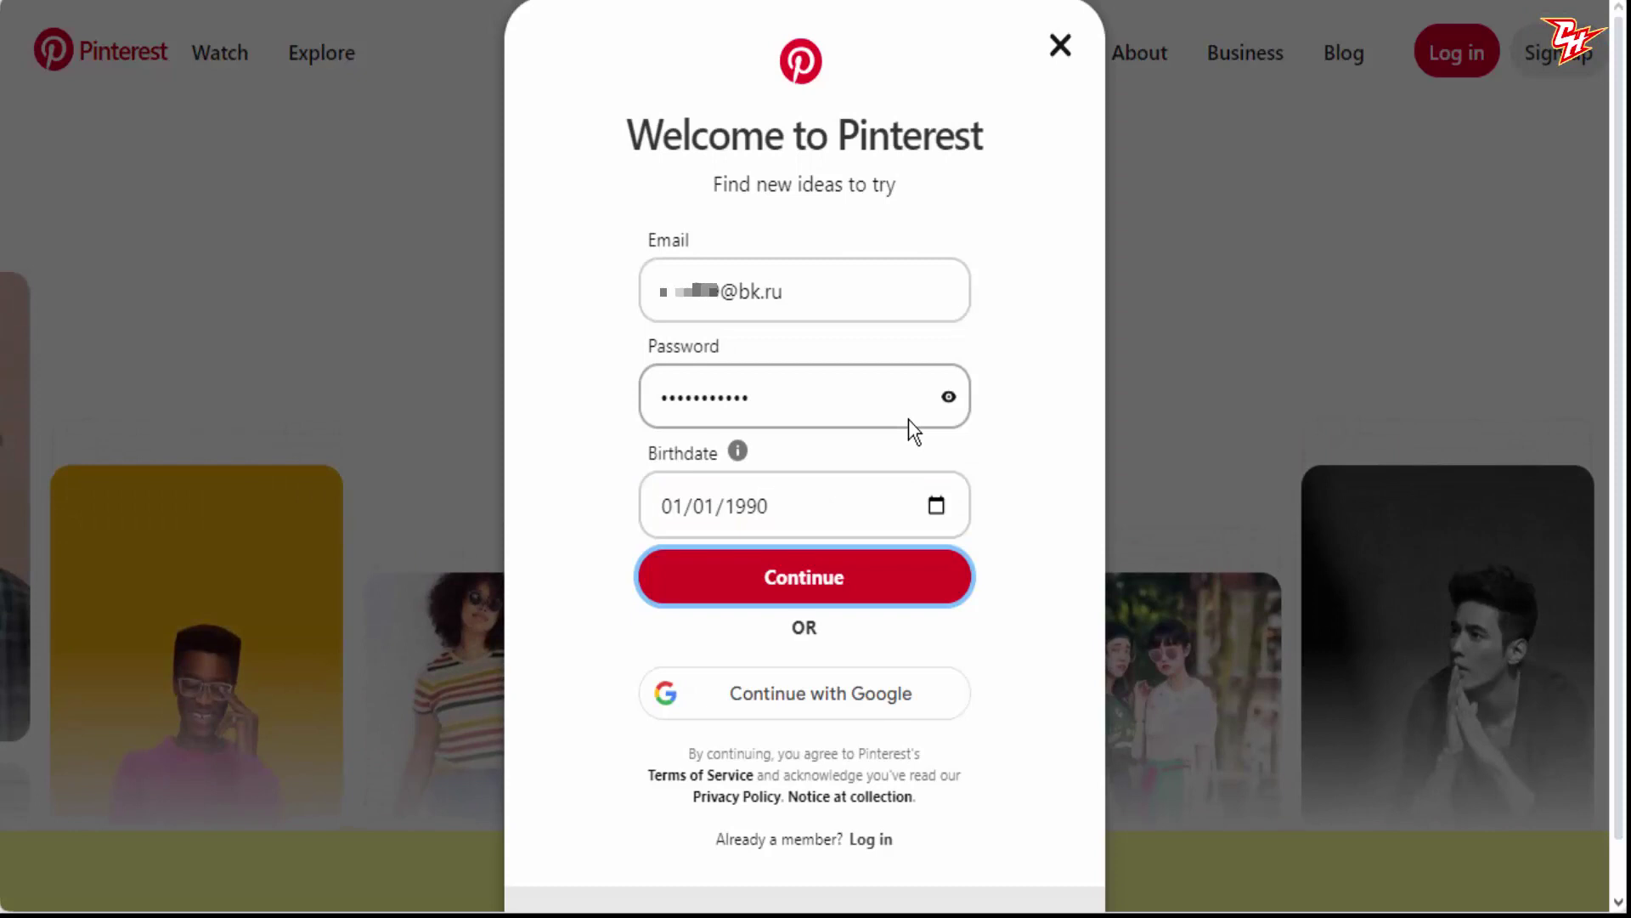
click(797, 500)
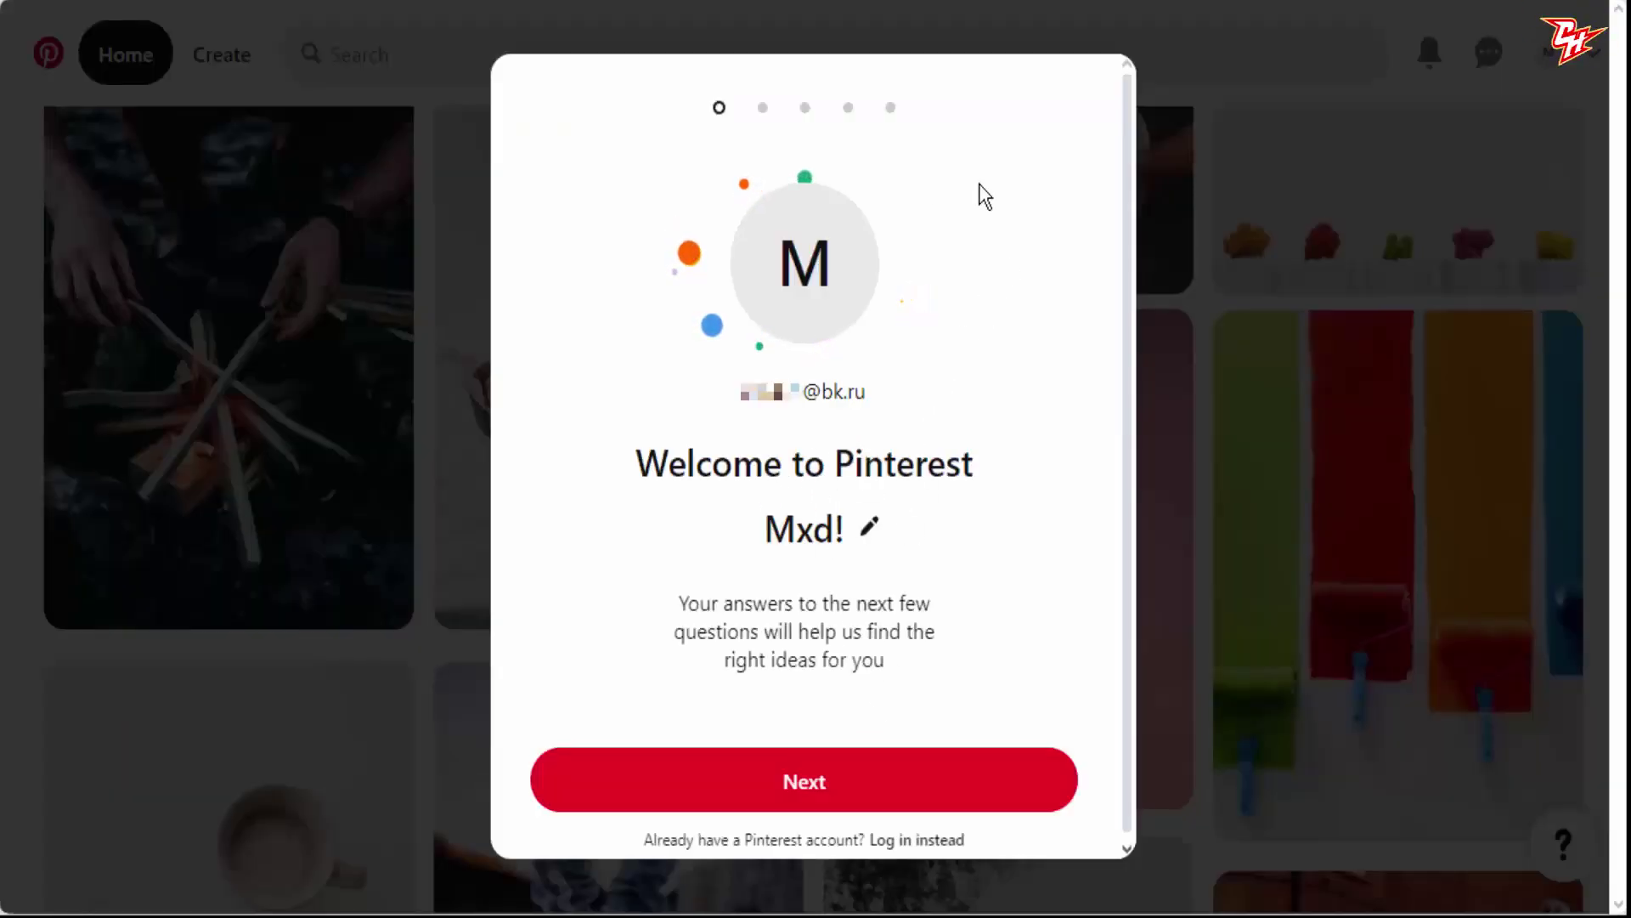
Answer the first onboarding questions with gender Male, language English (US) and country Morocco.
click(817, 777)
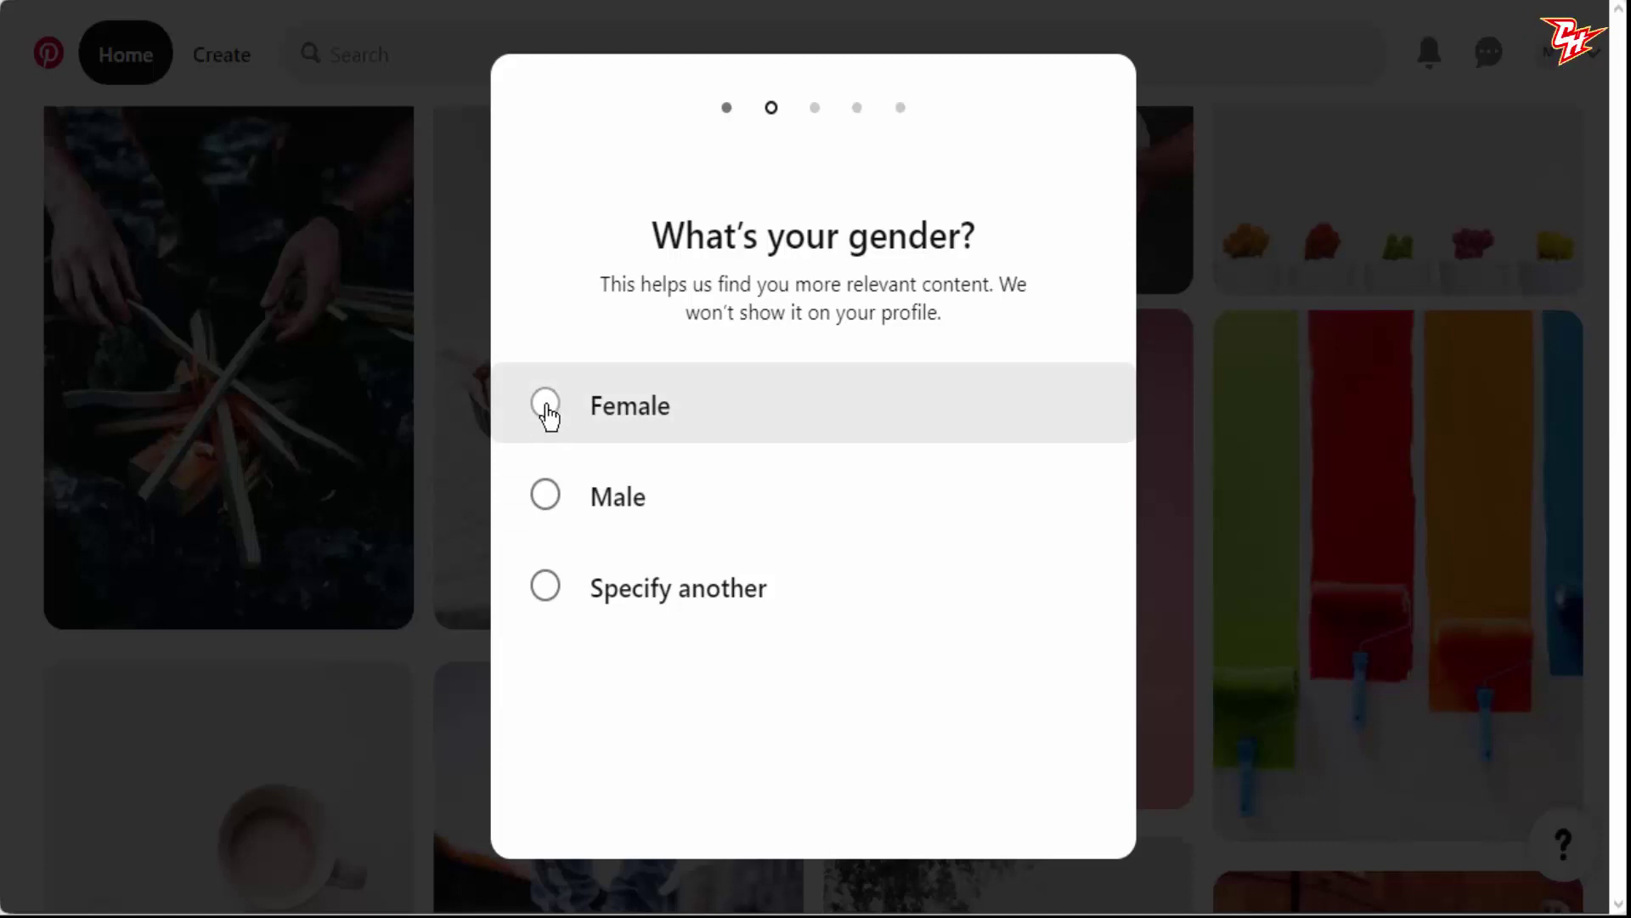
click(545, 497)
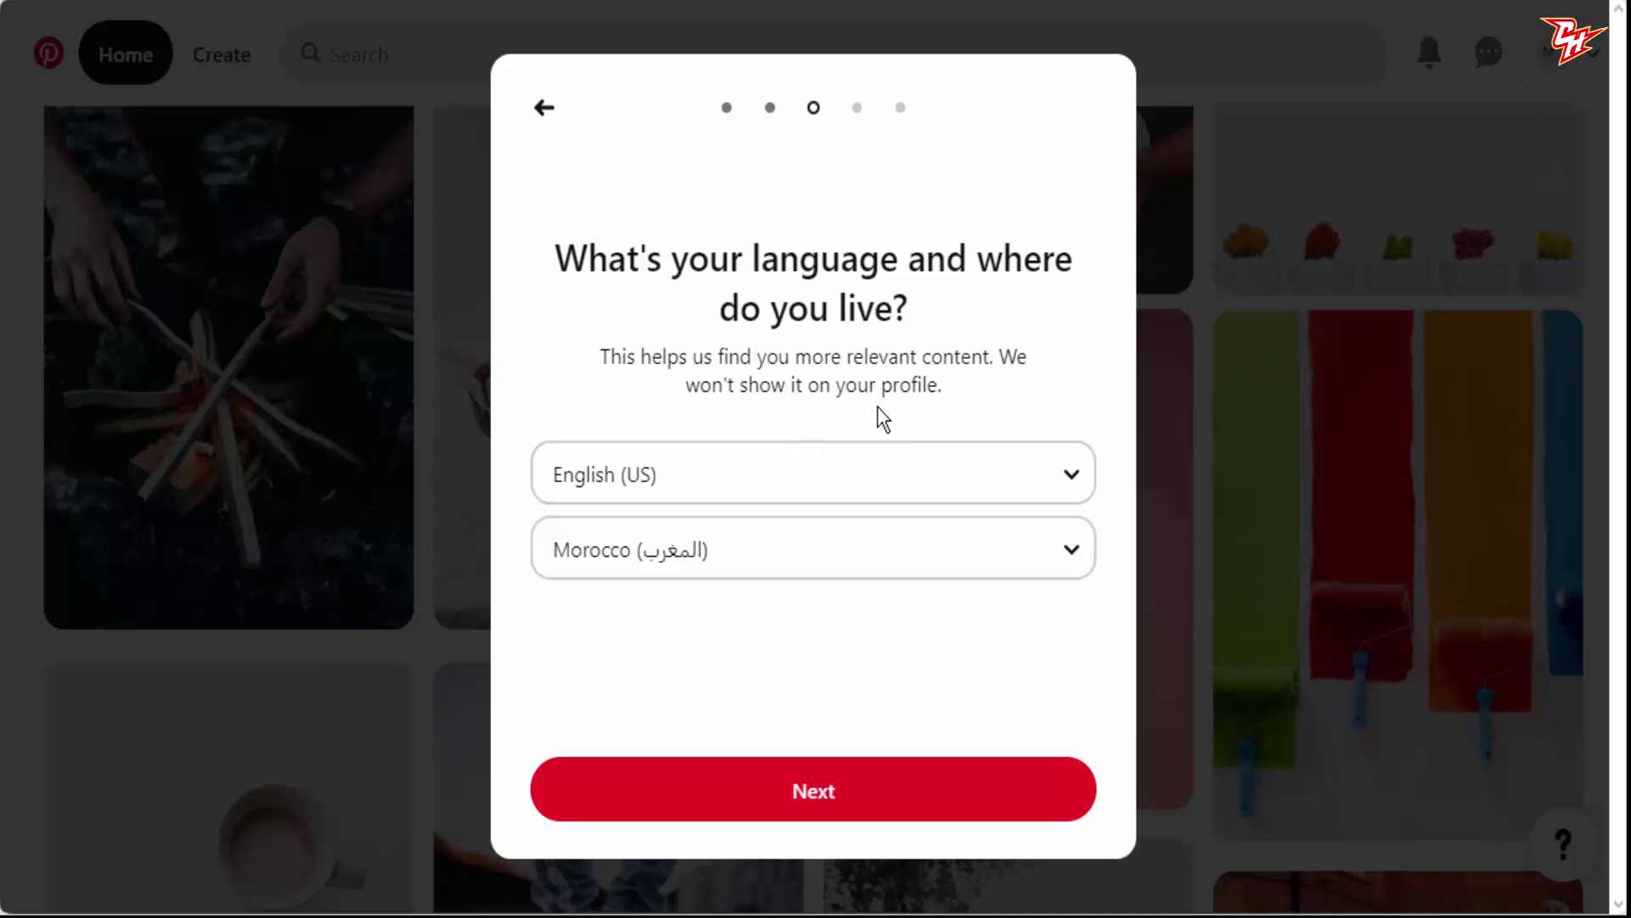
click(864, 752)
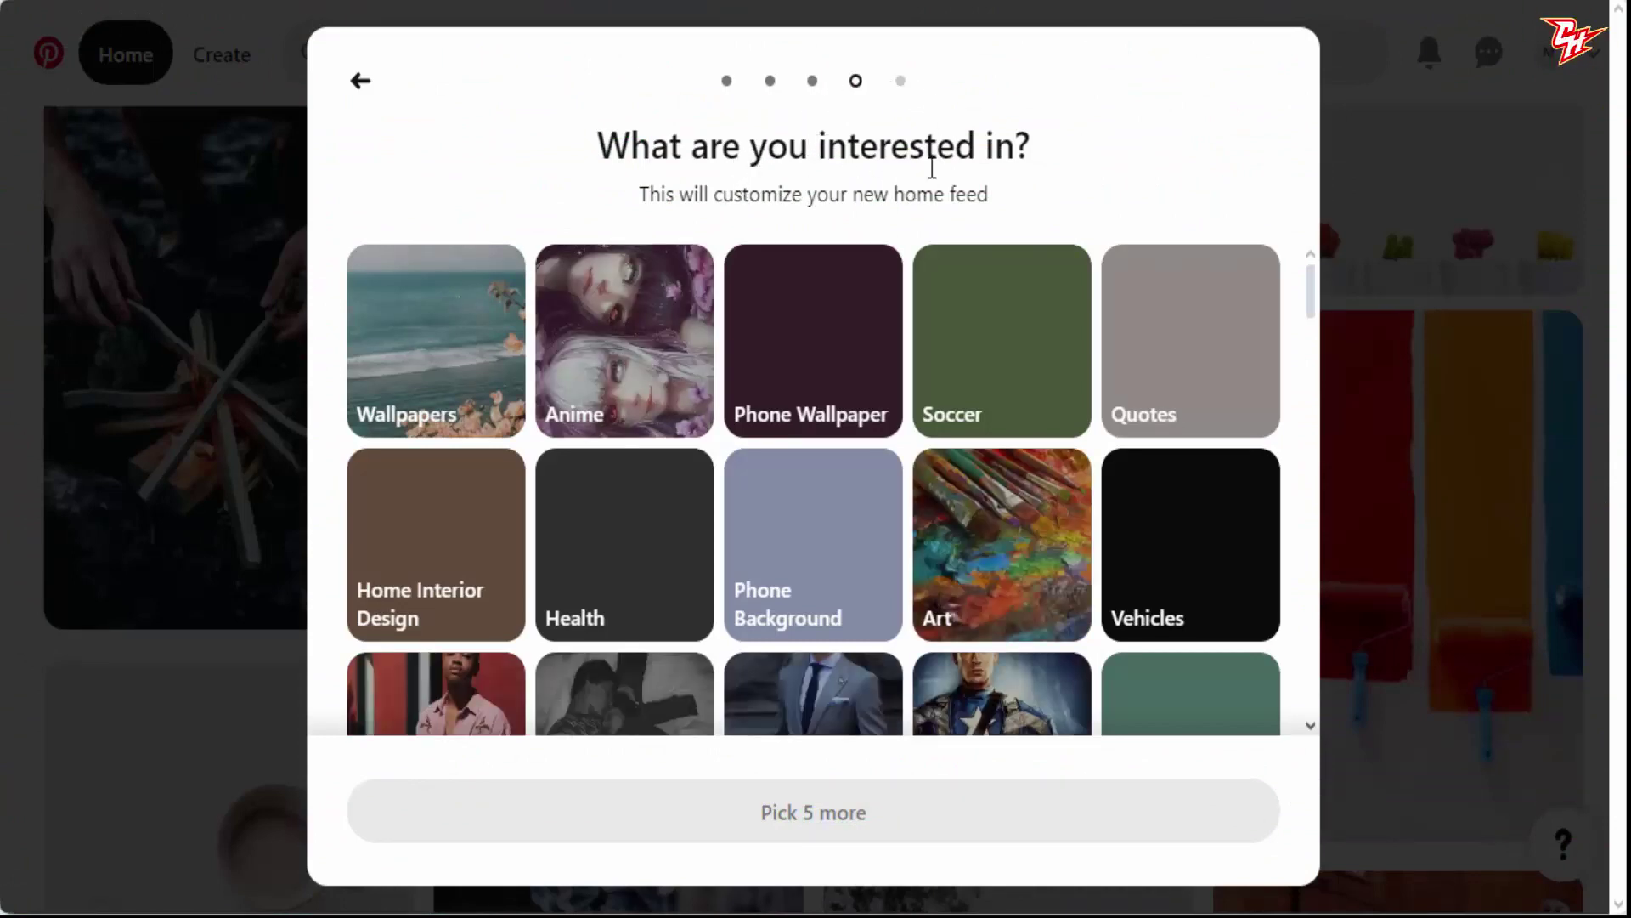
Look through the whole list of interest topics offered for customizing the home feed.
drag(1000, 199, 977, 110)
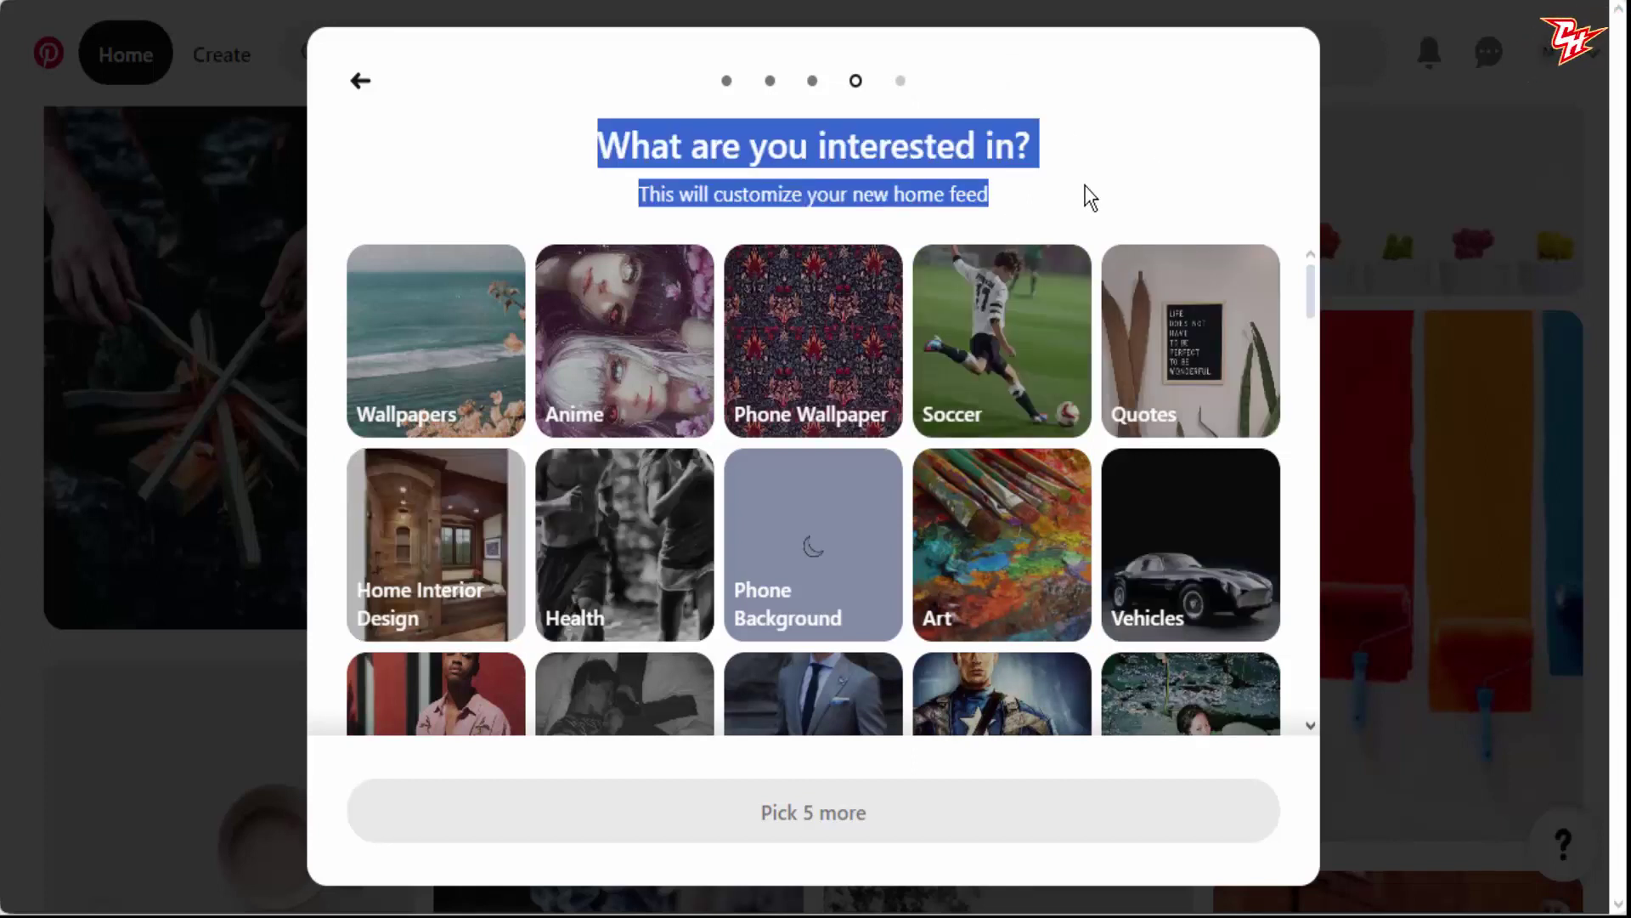
scroll(928, 262, down, 6)
scroll(829, 293, down, 6)
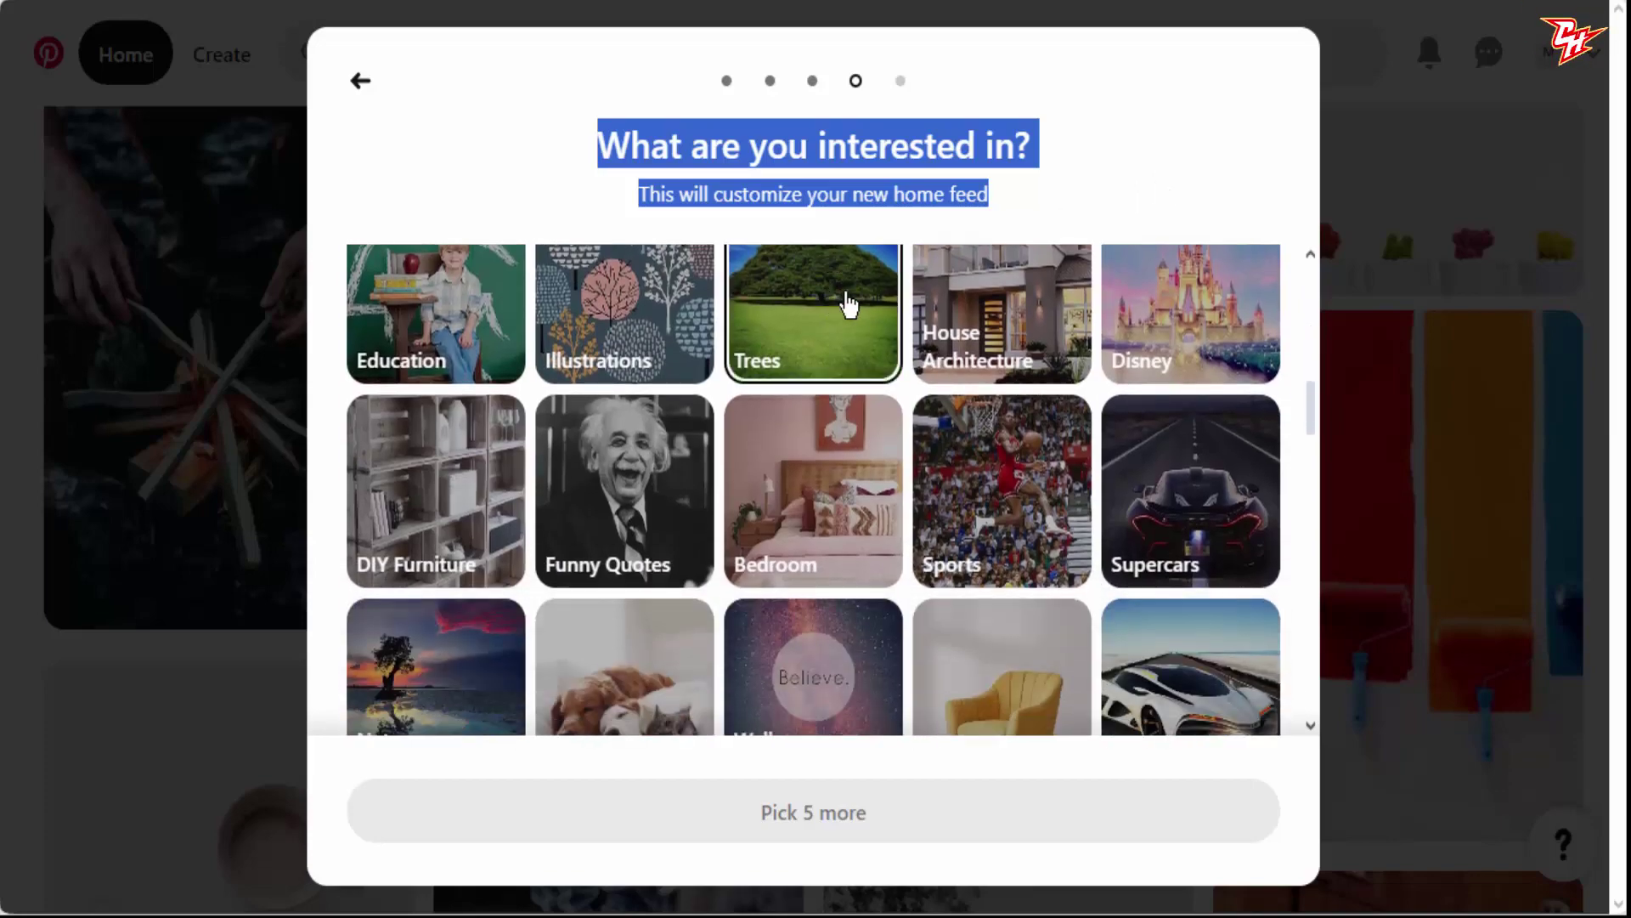
scroll(848, 303, down, 10)
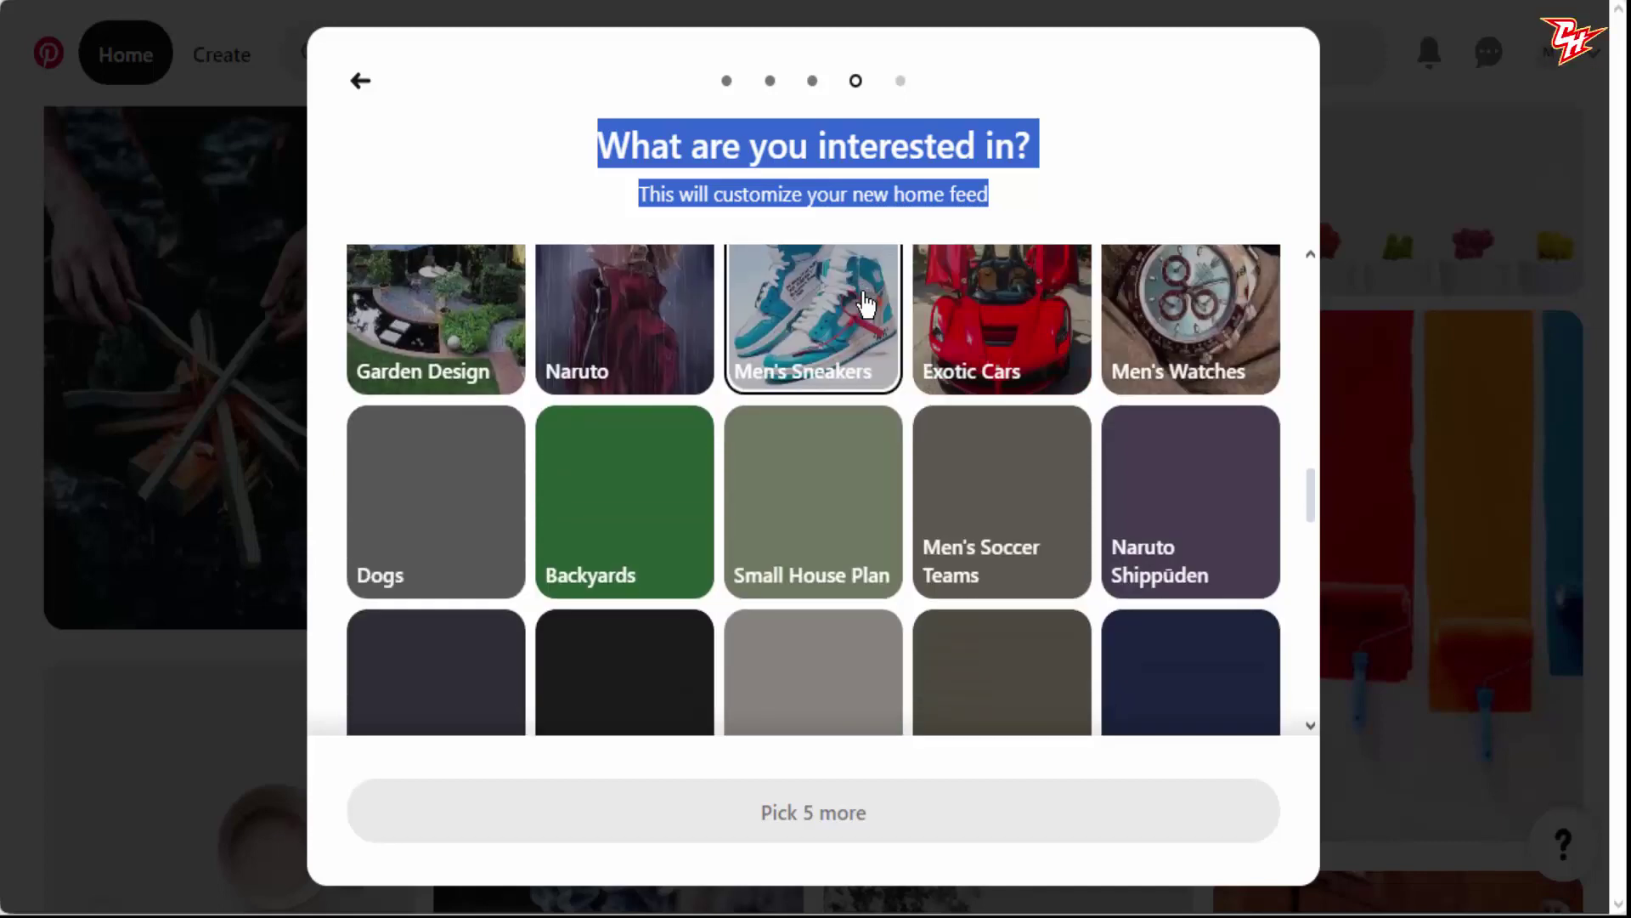
scroll(865, 303, down, 5)
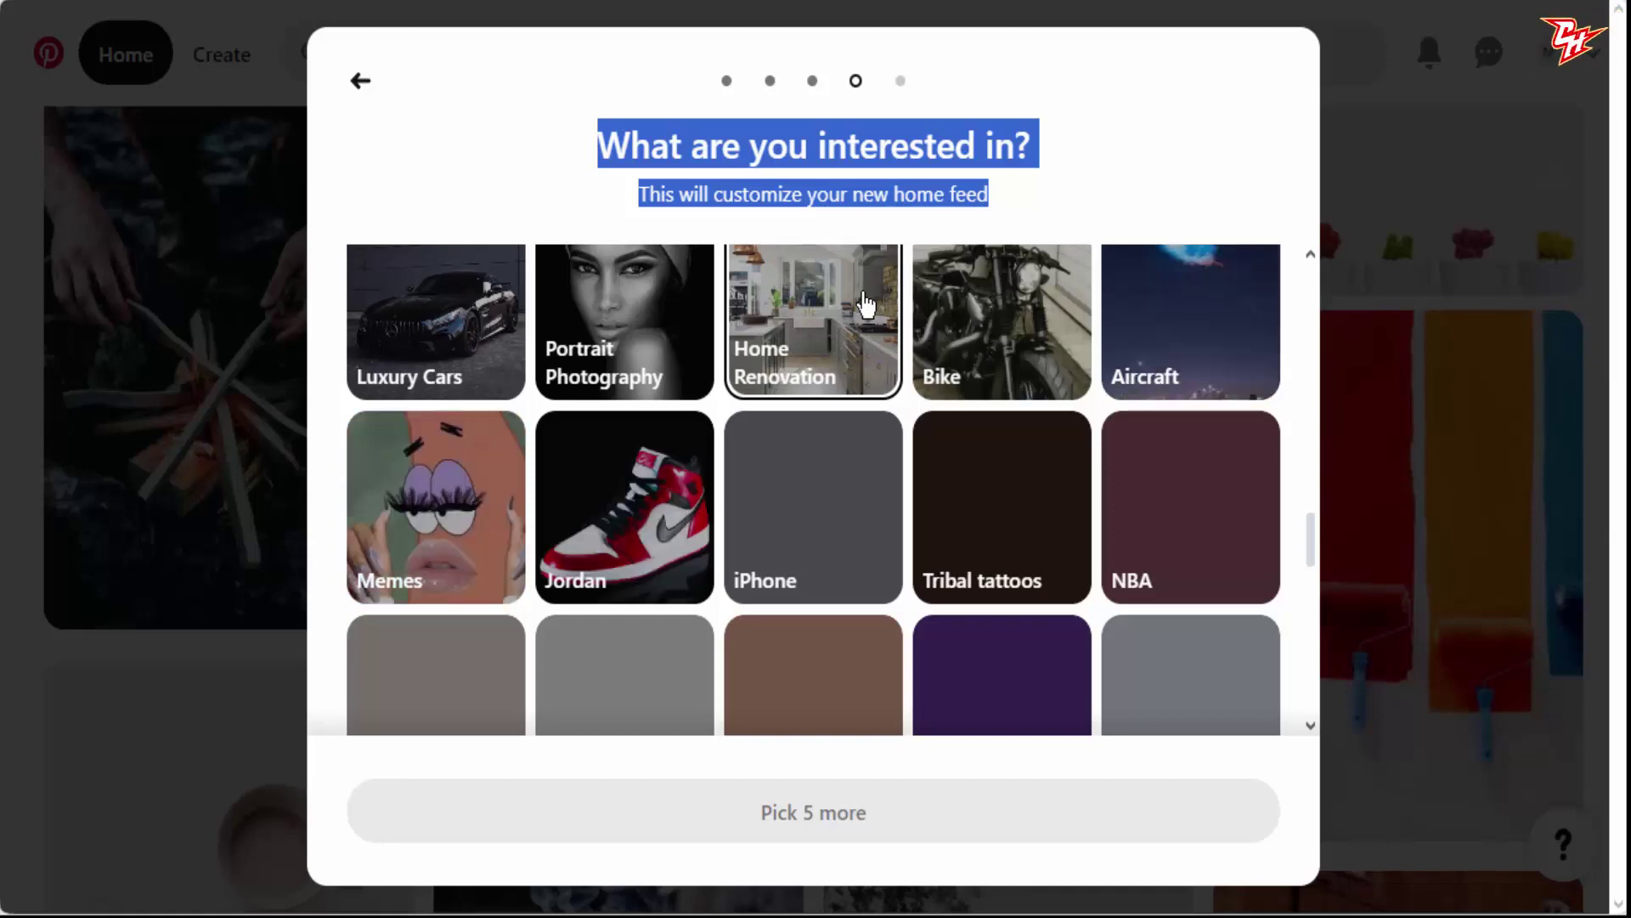
scroll(865, 304, down, 3)
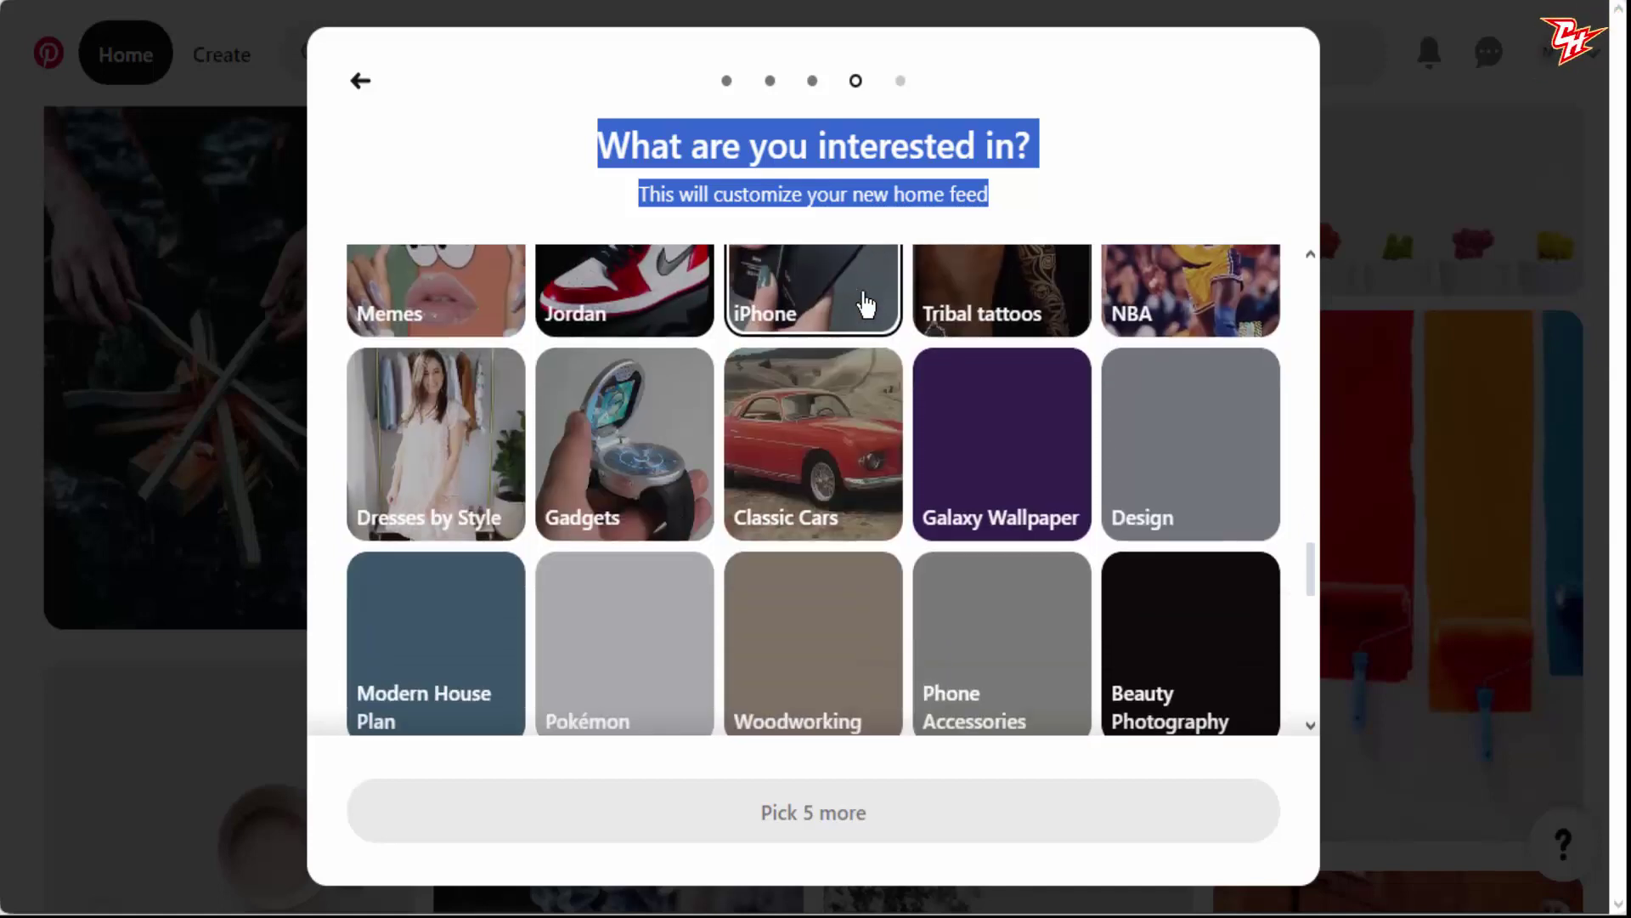
scroll(865, 304, up, 2)
scroll(865, 303, down, 3)
scroll(865, 304, up, 3)
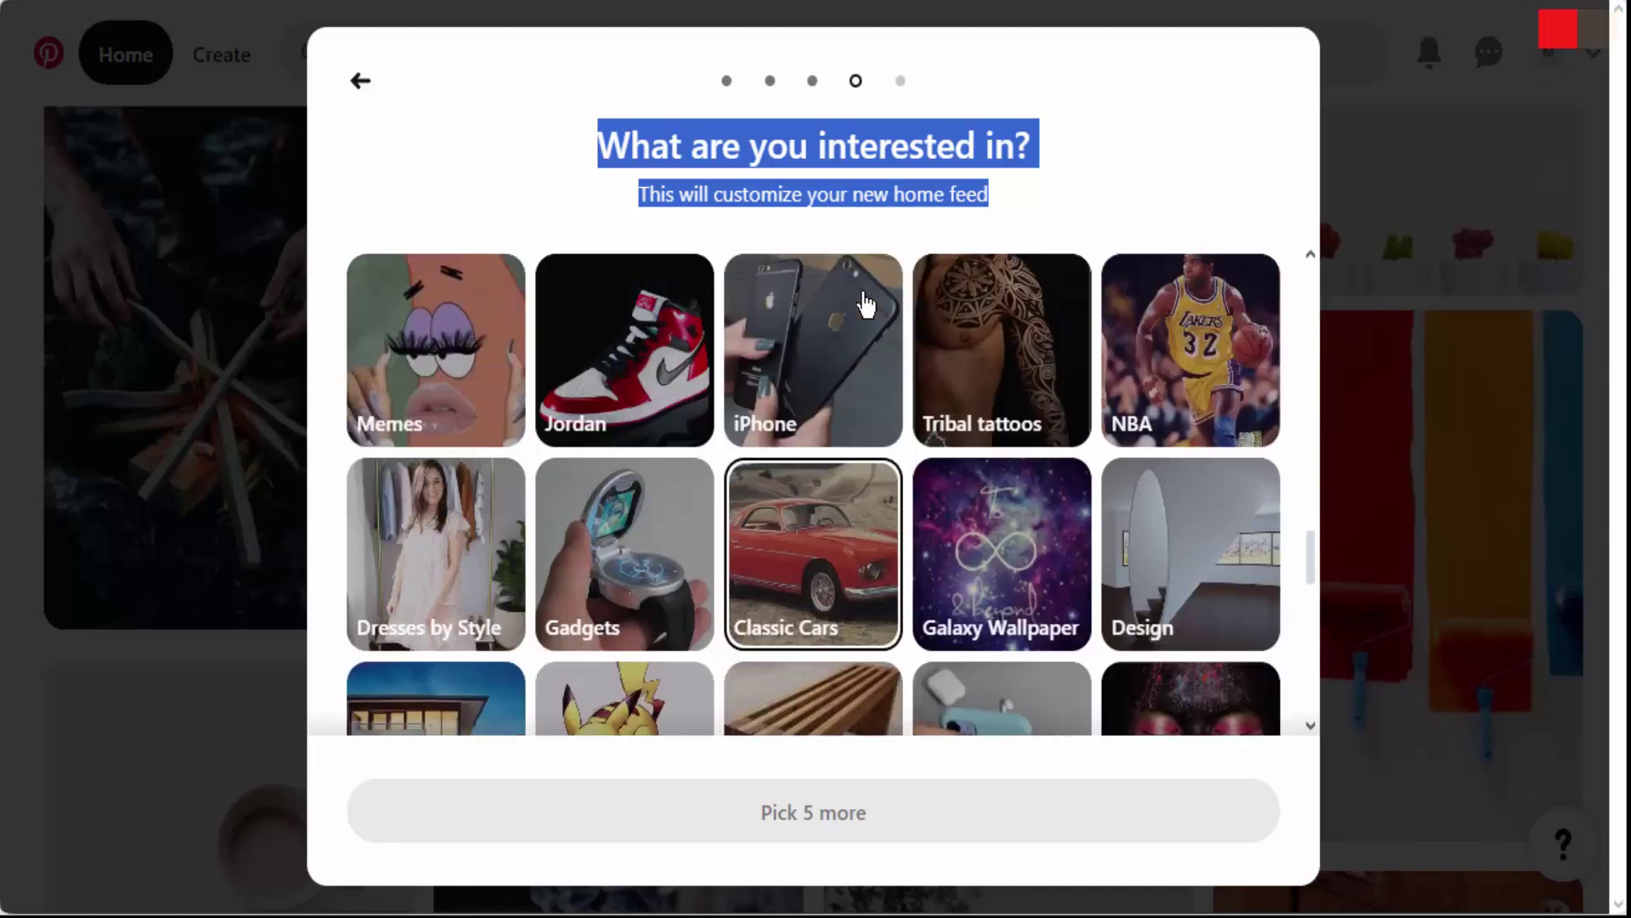
scroll(865, 303, down, 5)
scroll(865, 304, down, 3)
scroll(865, 303, up, 5)
scroll(865, 304, down, 6)
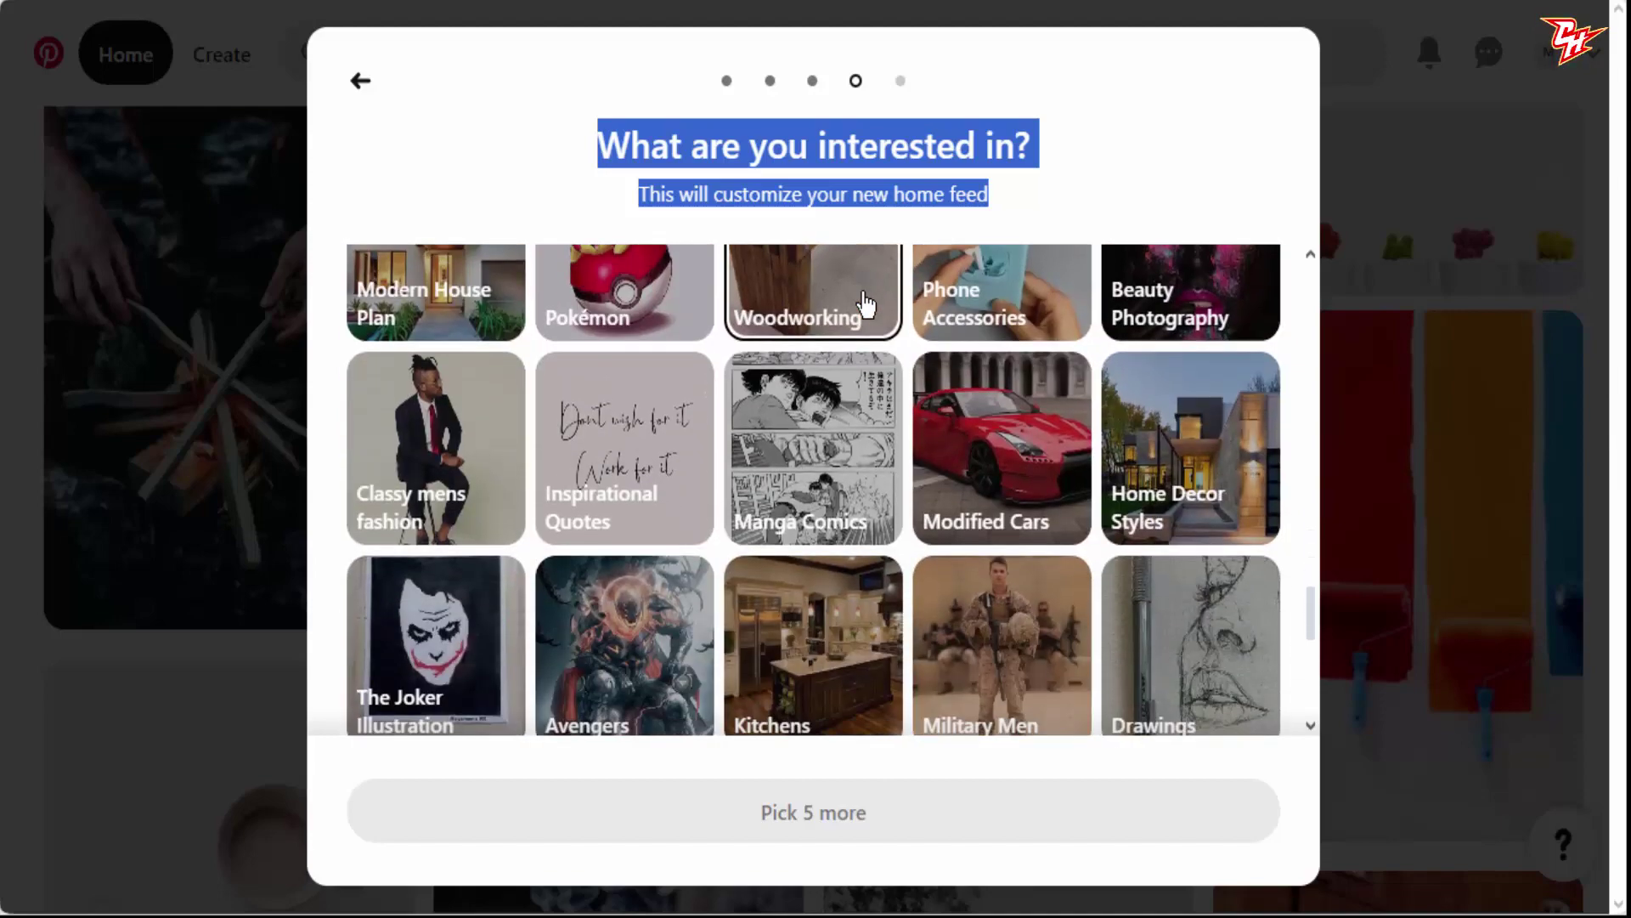
scroll(865, 303, down, 3)
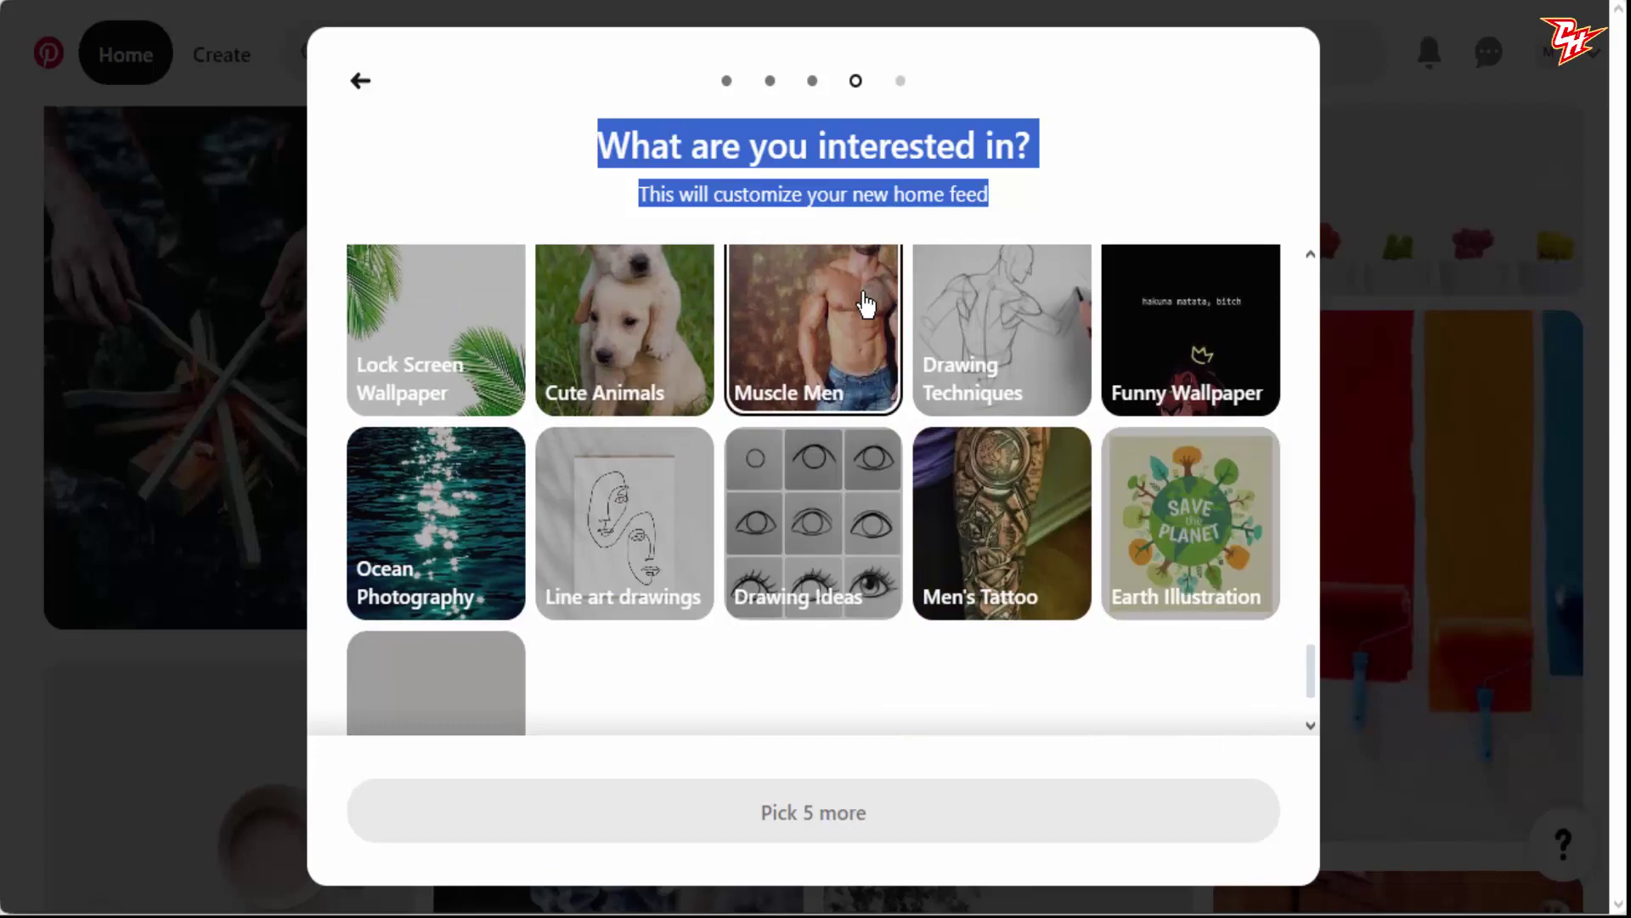
scroll(865, 303, down, 2)
scroll(865, 303, up, 15)
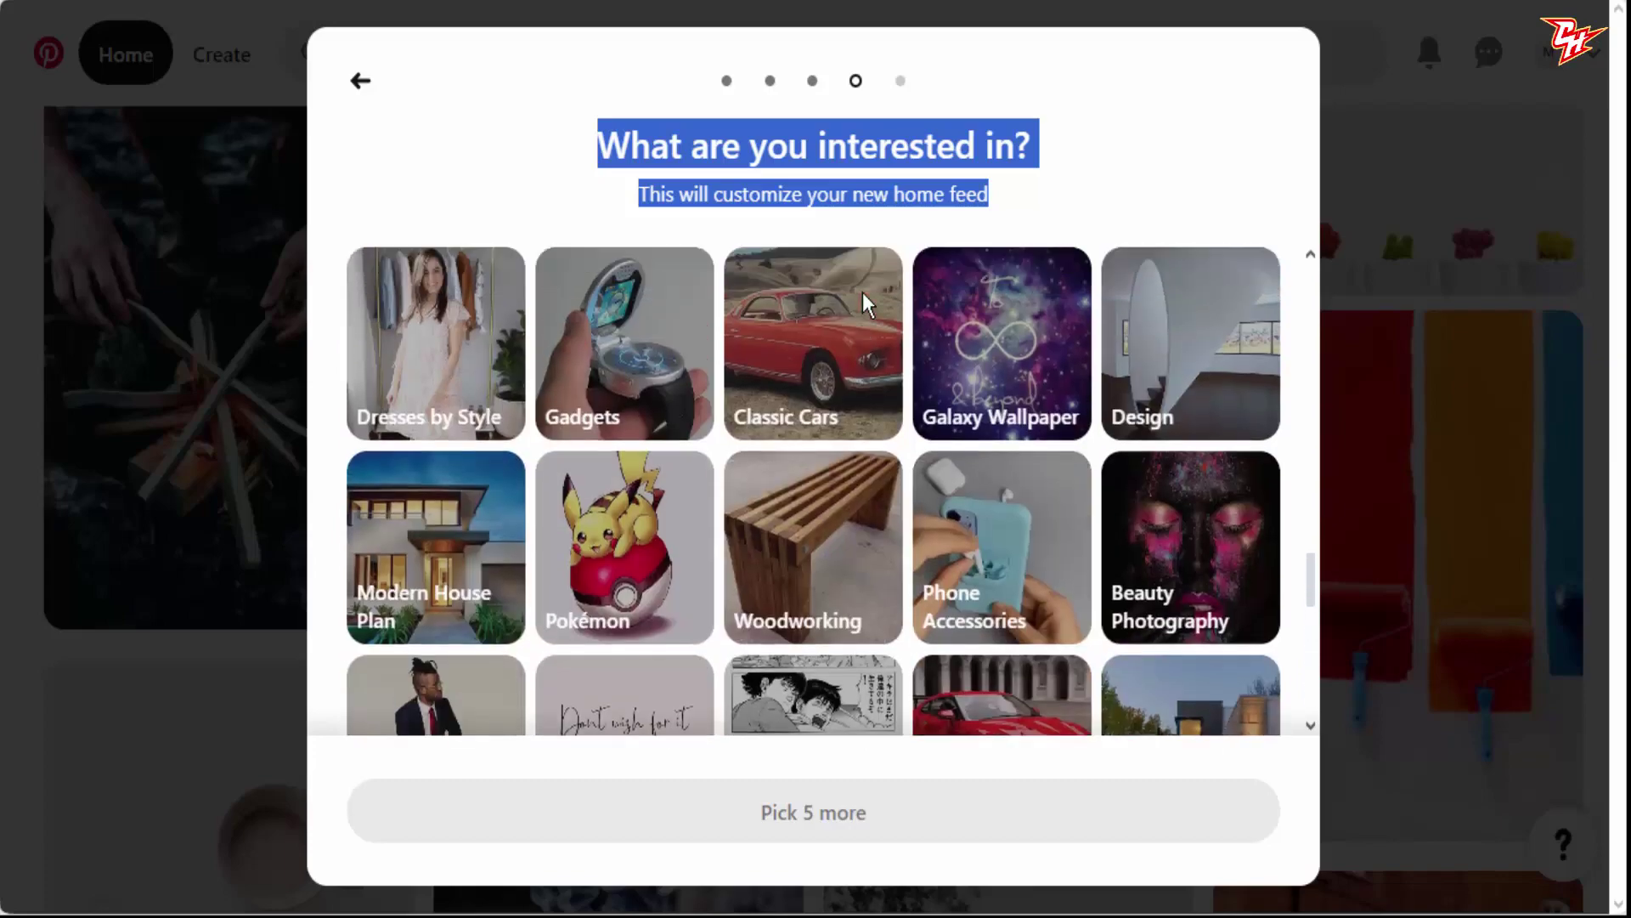
scroll(865, 304, up, 10)
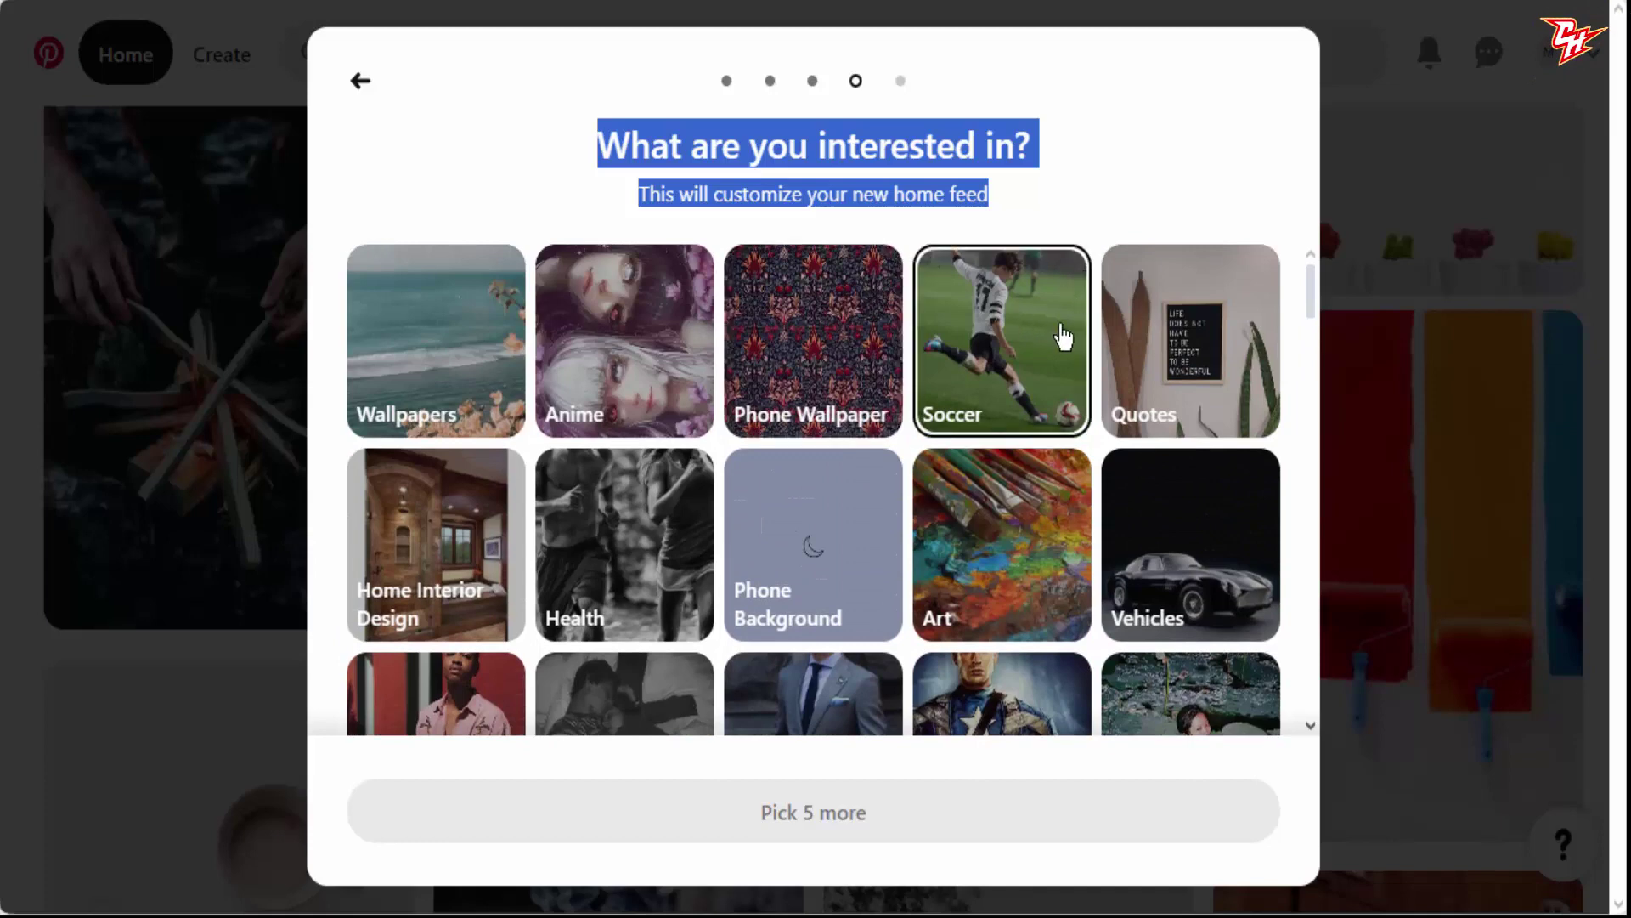
Select the interests Quotes, Soccer, Phone Wallpaper, Anime and Wallpapers for the home feed.
click(1213, 360)
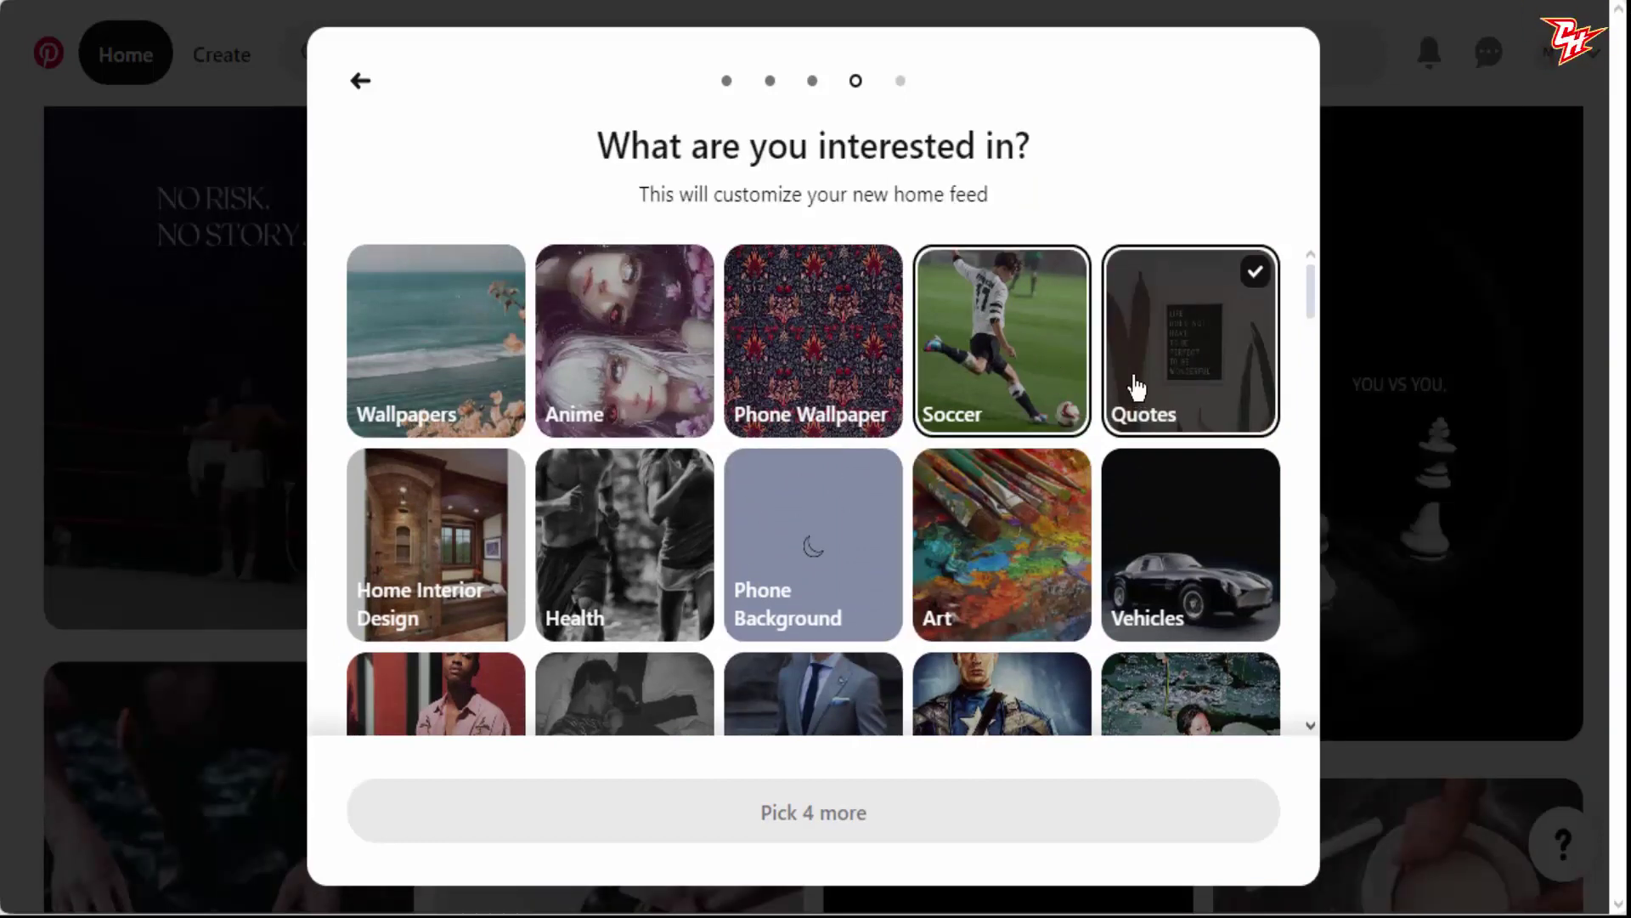
click(1066, 290)
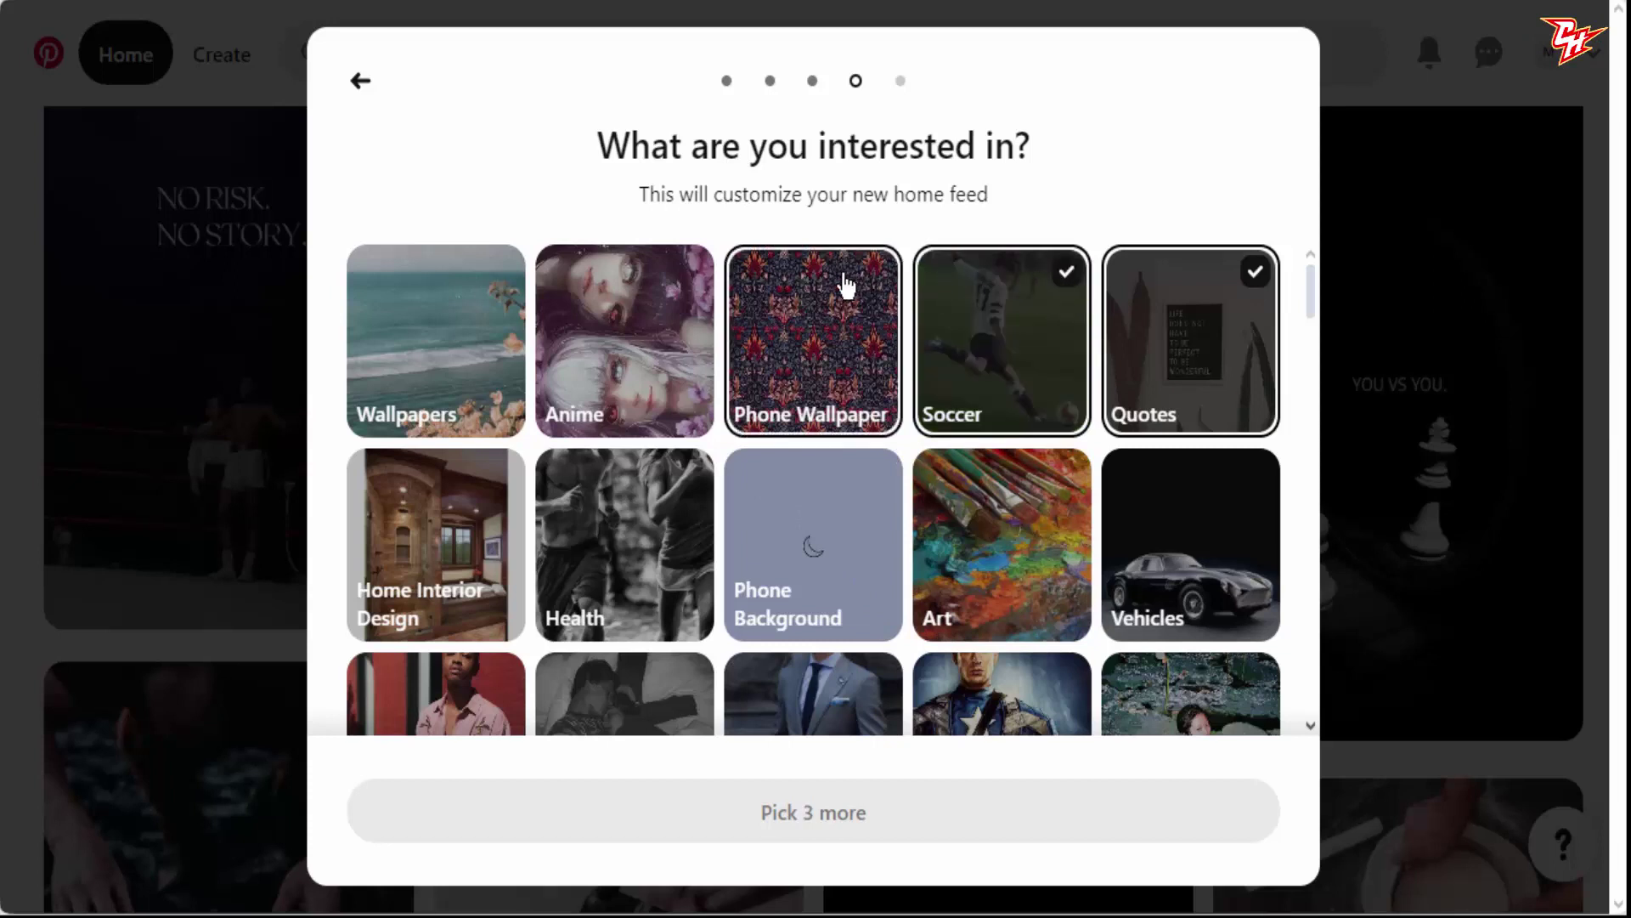
click(844, 284)
click(682, 274)
click(503, 284)
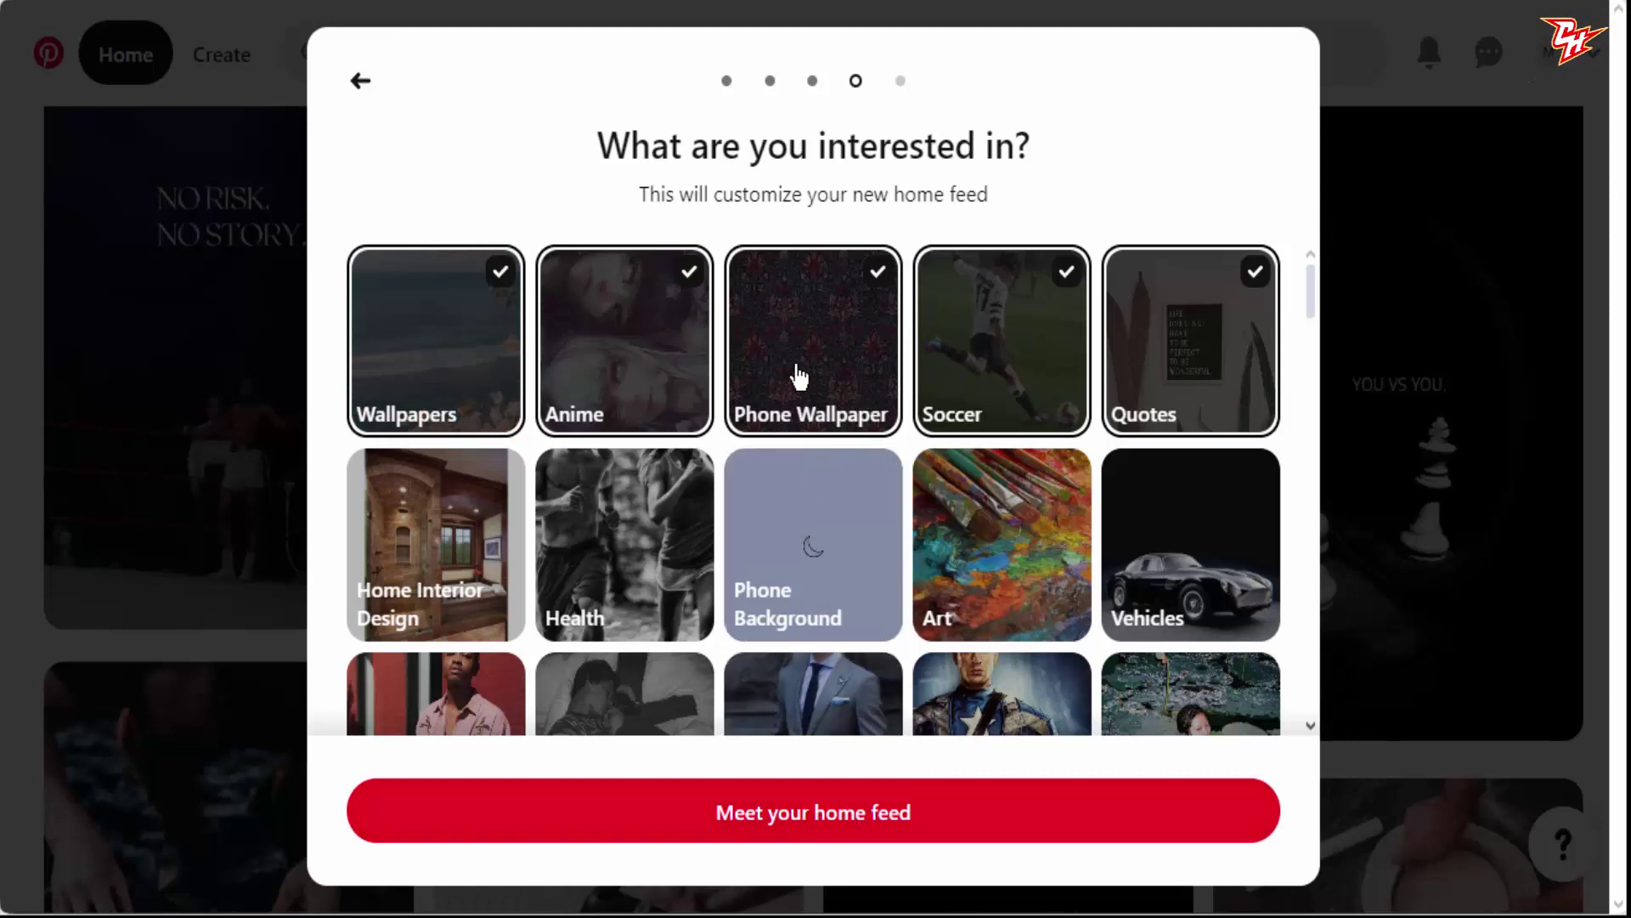
click(831, 532)
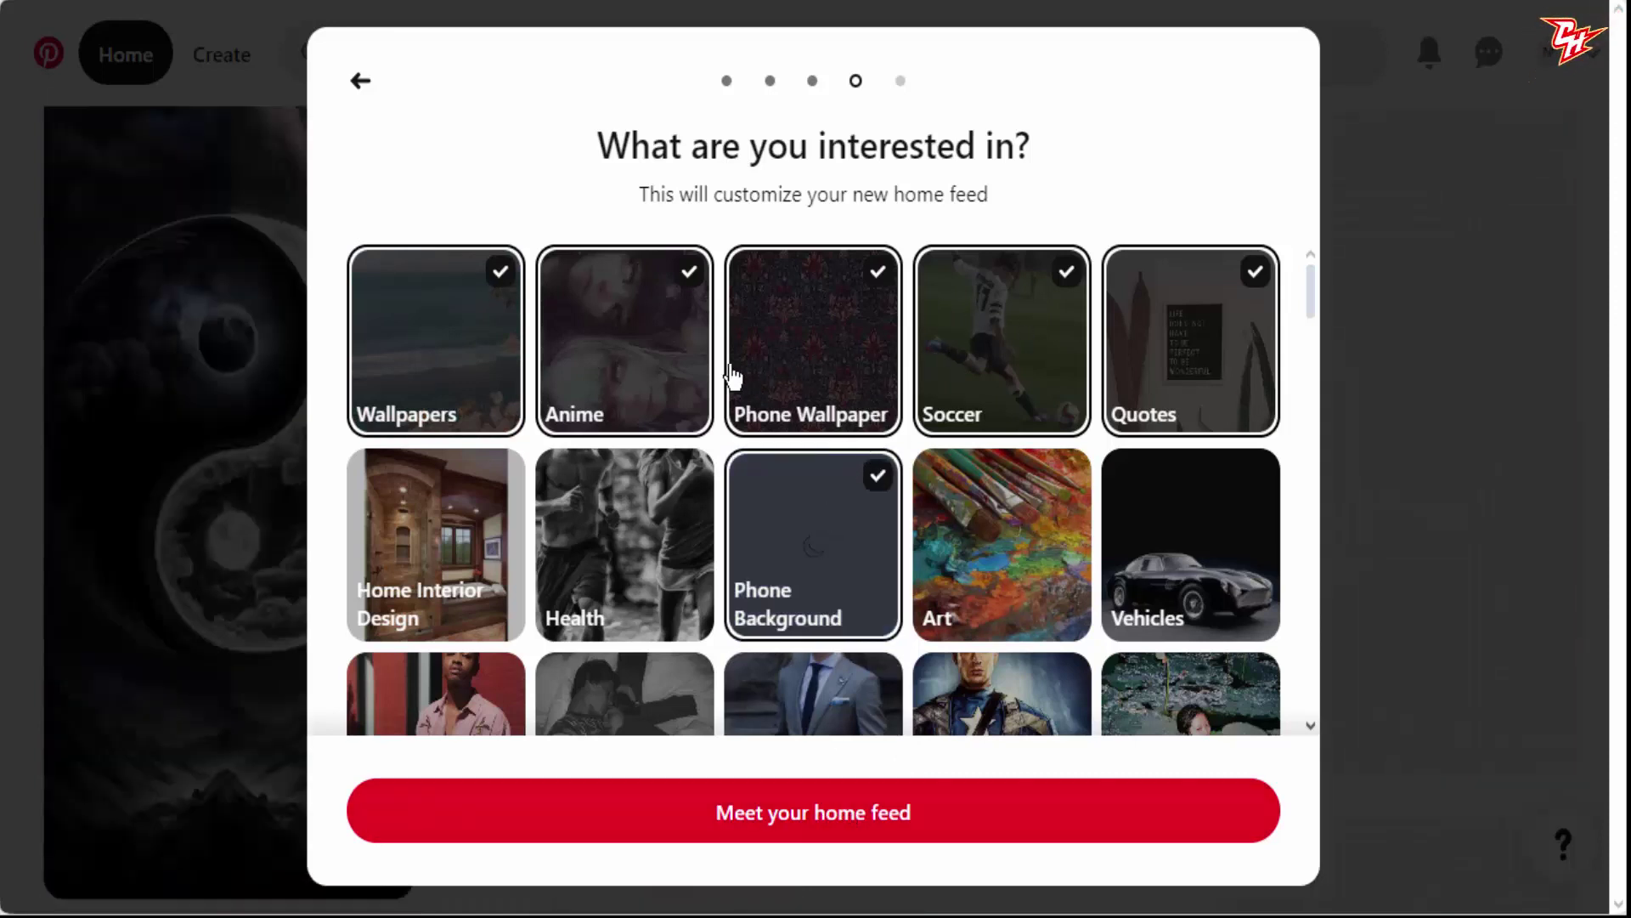
click(879, 498)
click(880, 489)
click(878, 493)
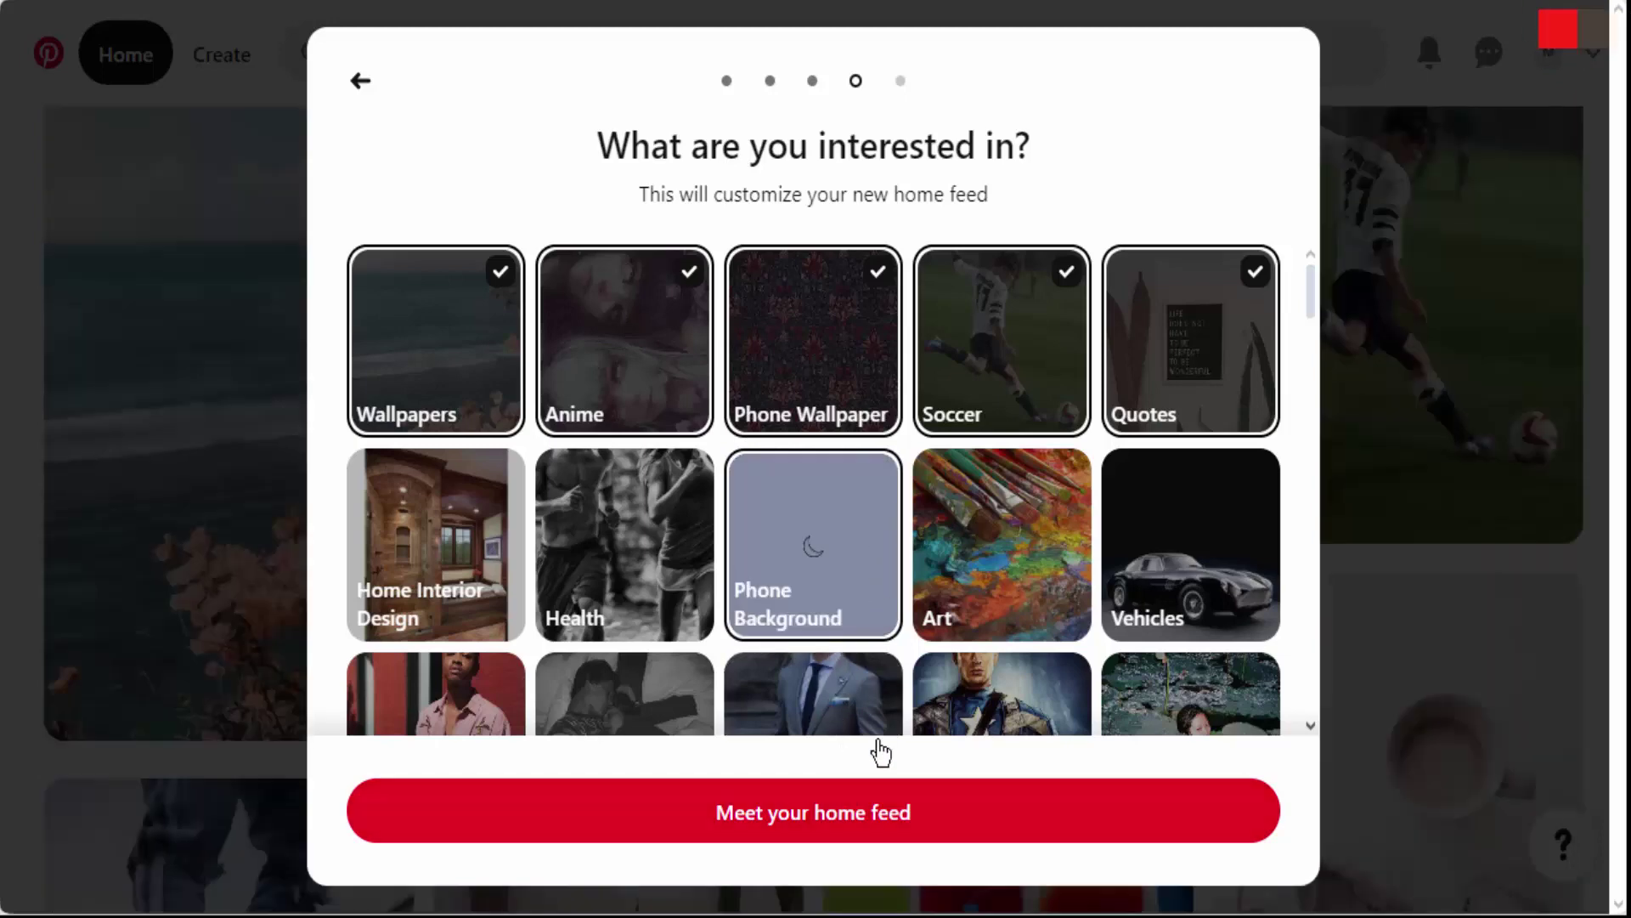
Confirm the chosen interests and complete the onboarding without getting the phone app.
click(864, 816)
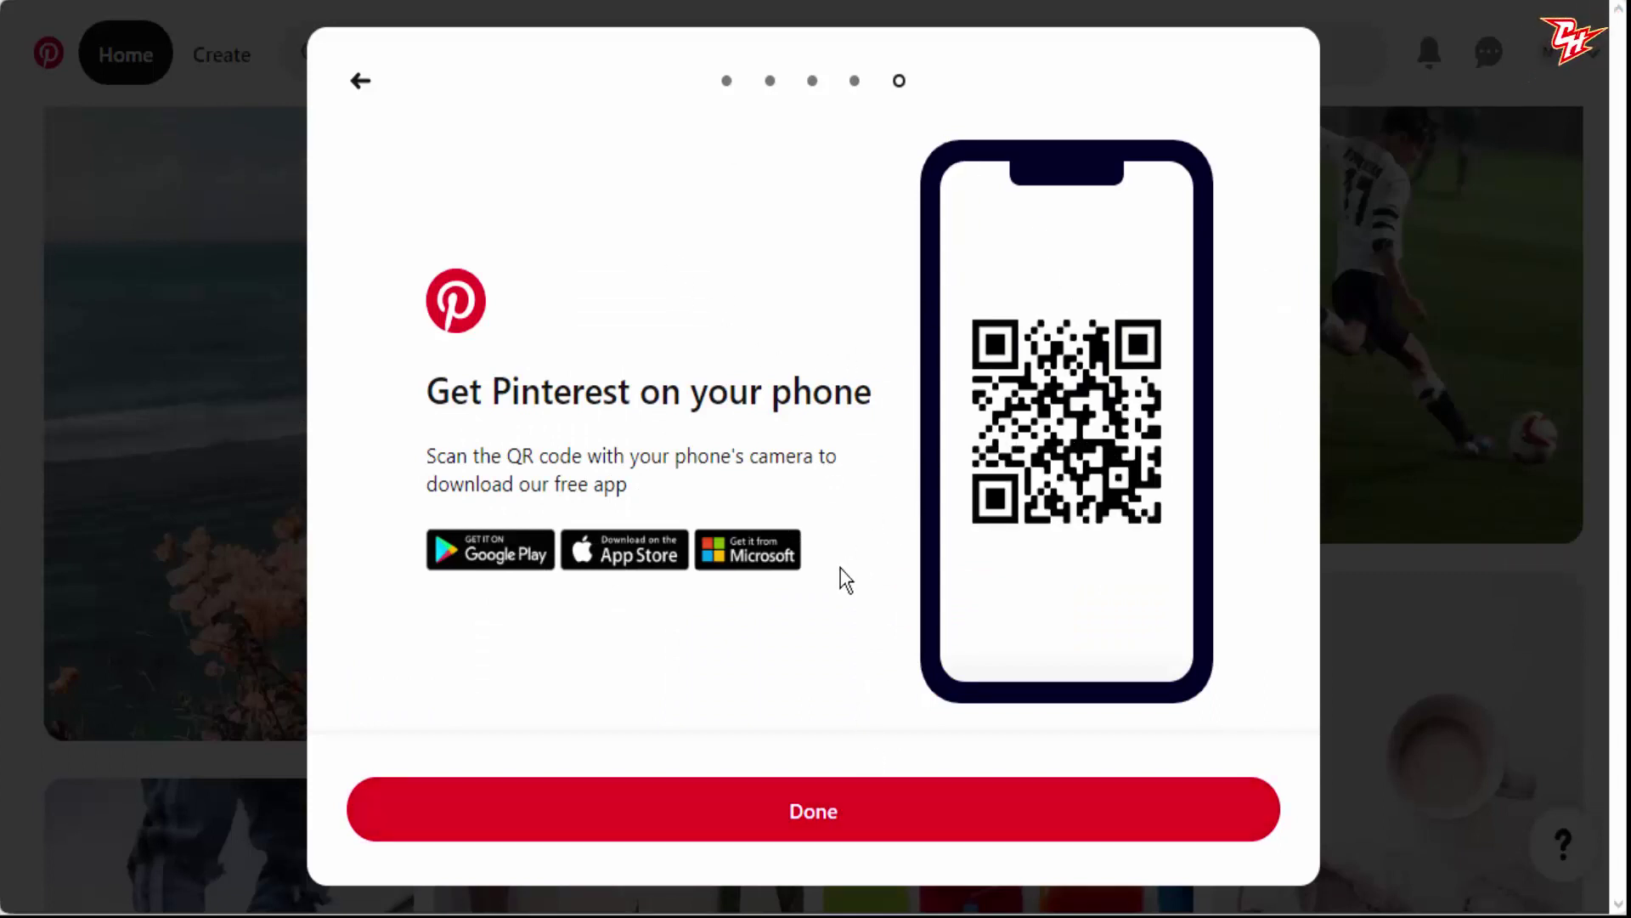
click(813, 816)
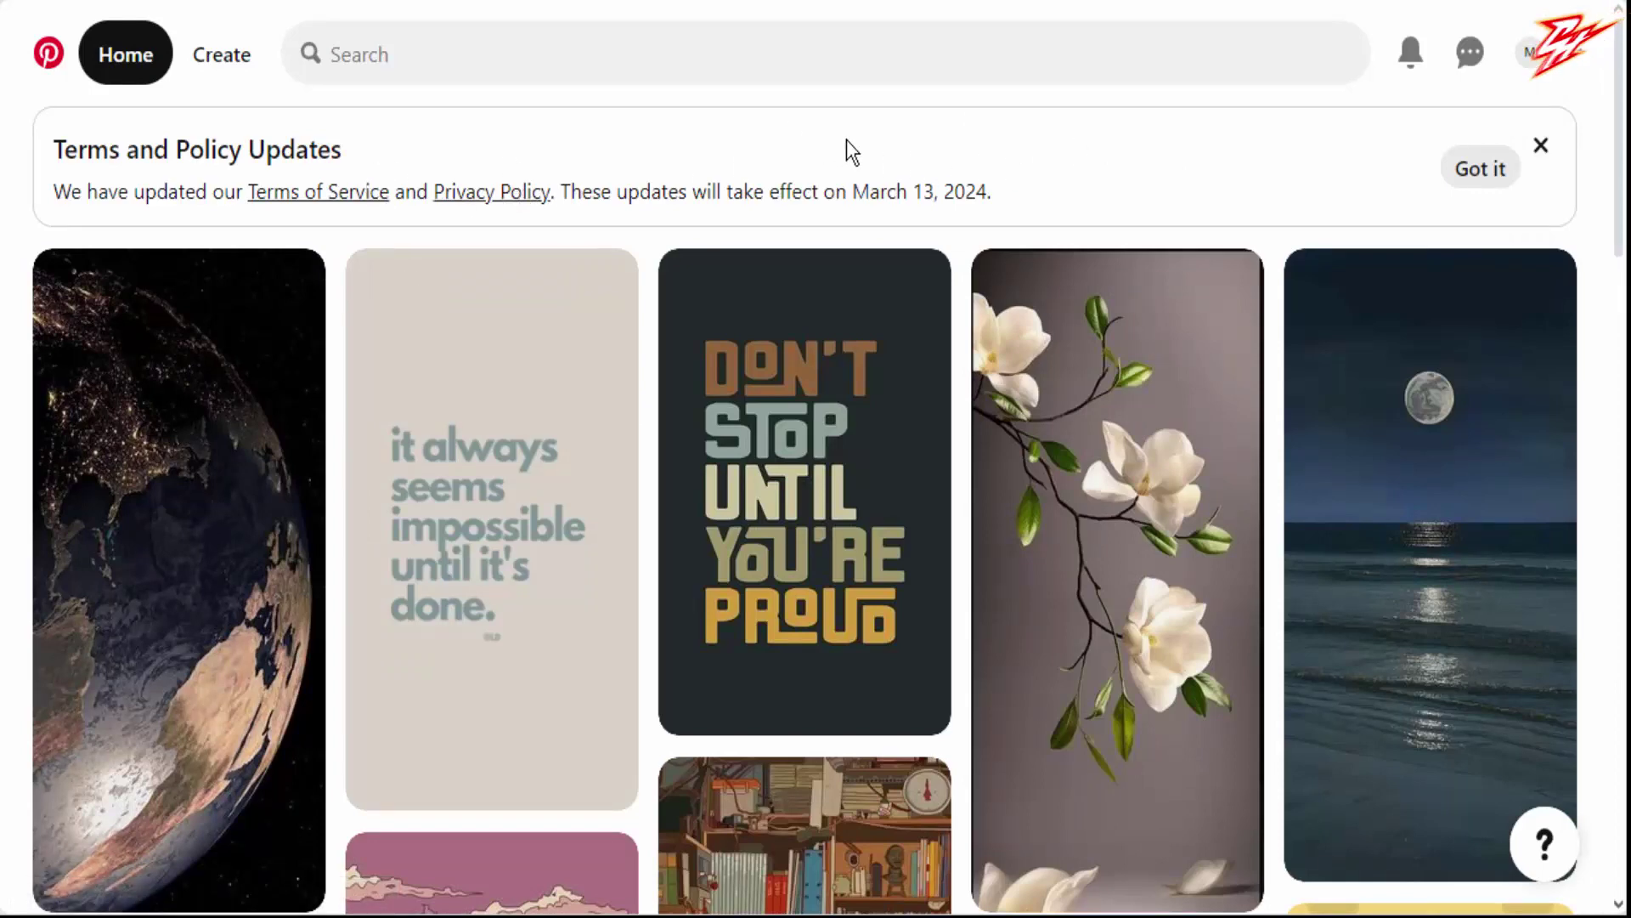
View the account's own profile page, and open the account settings at the profile editing page.
click(1532, 56)
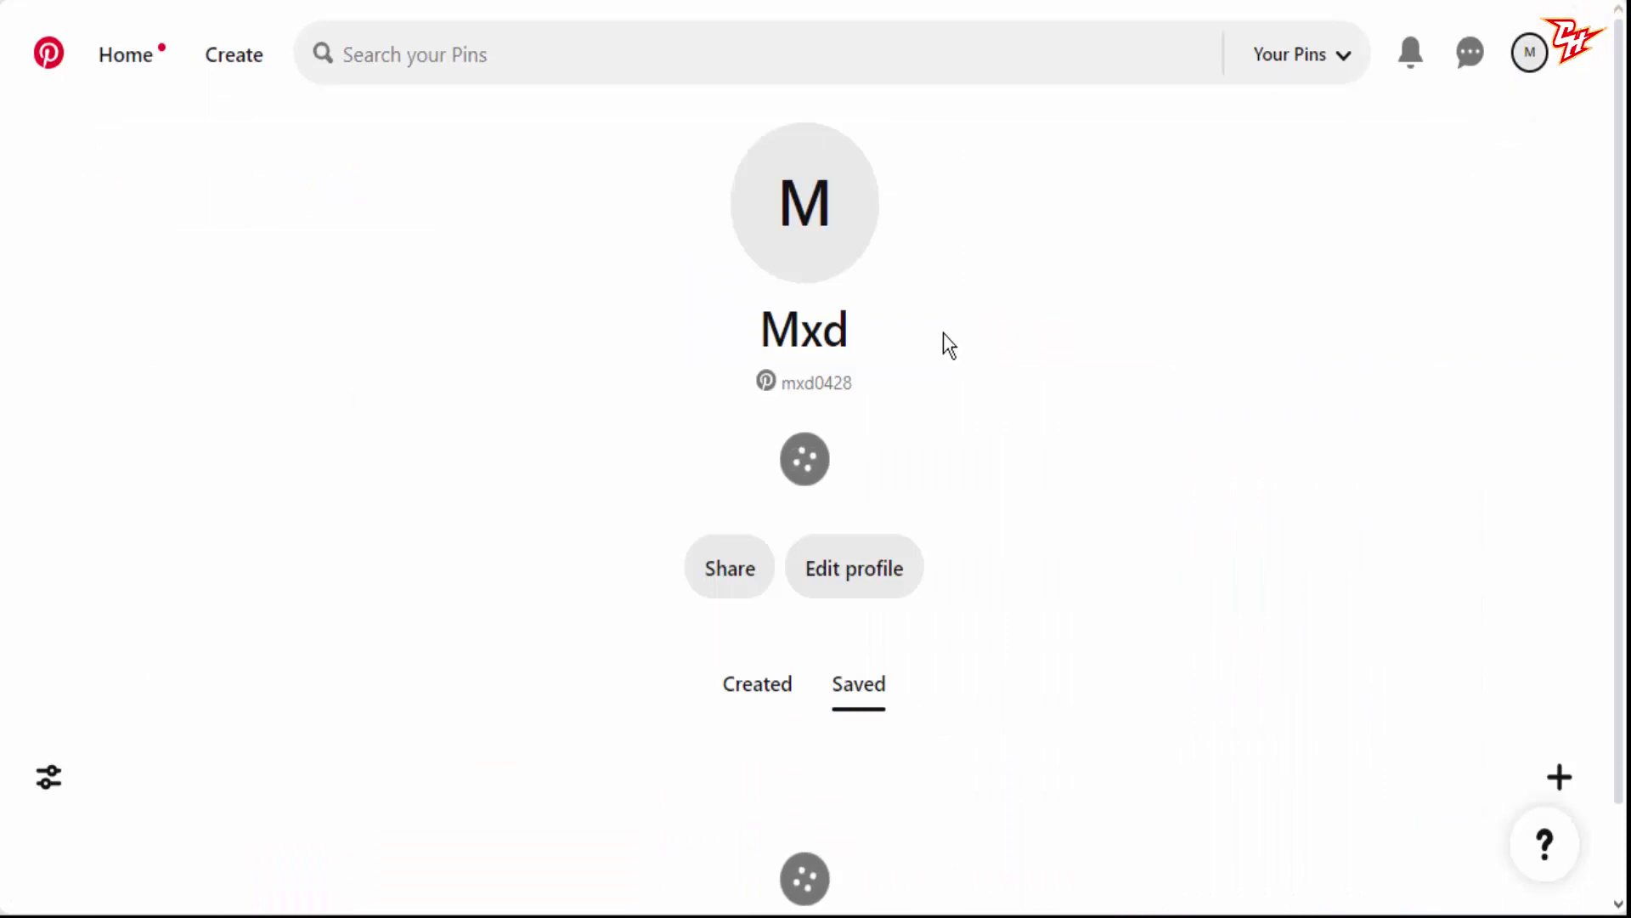
scroll(845, 437, down, 1)
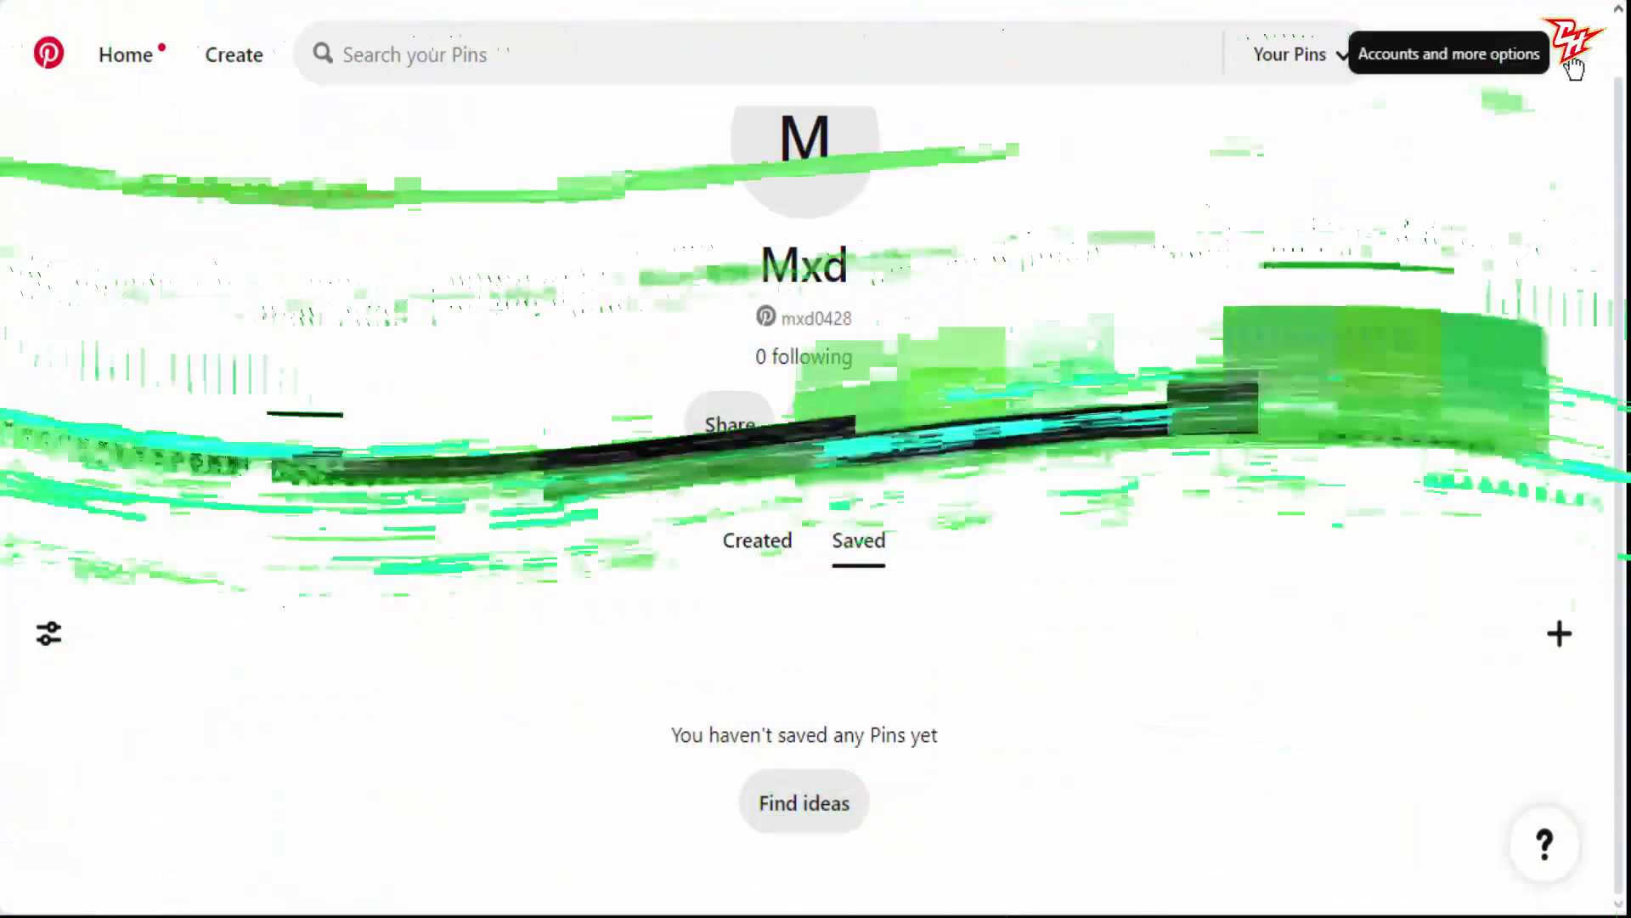
click(1575, 68)
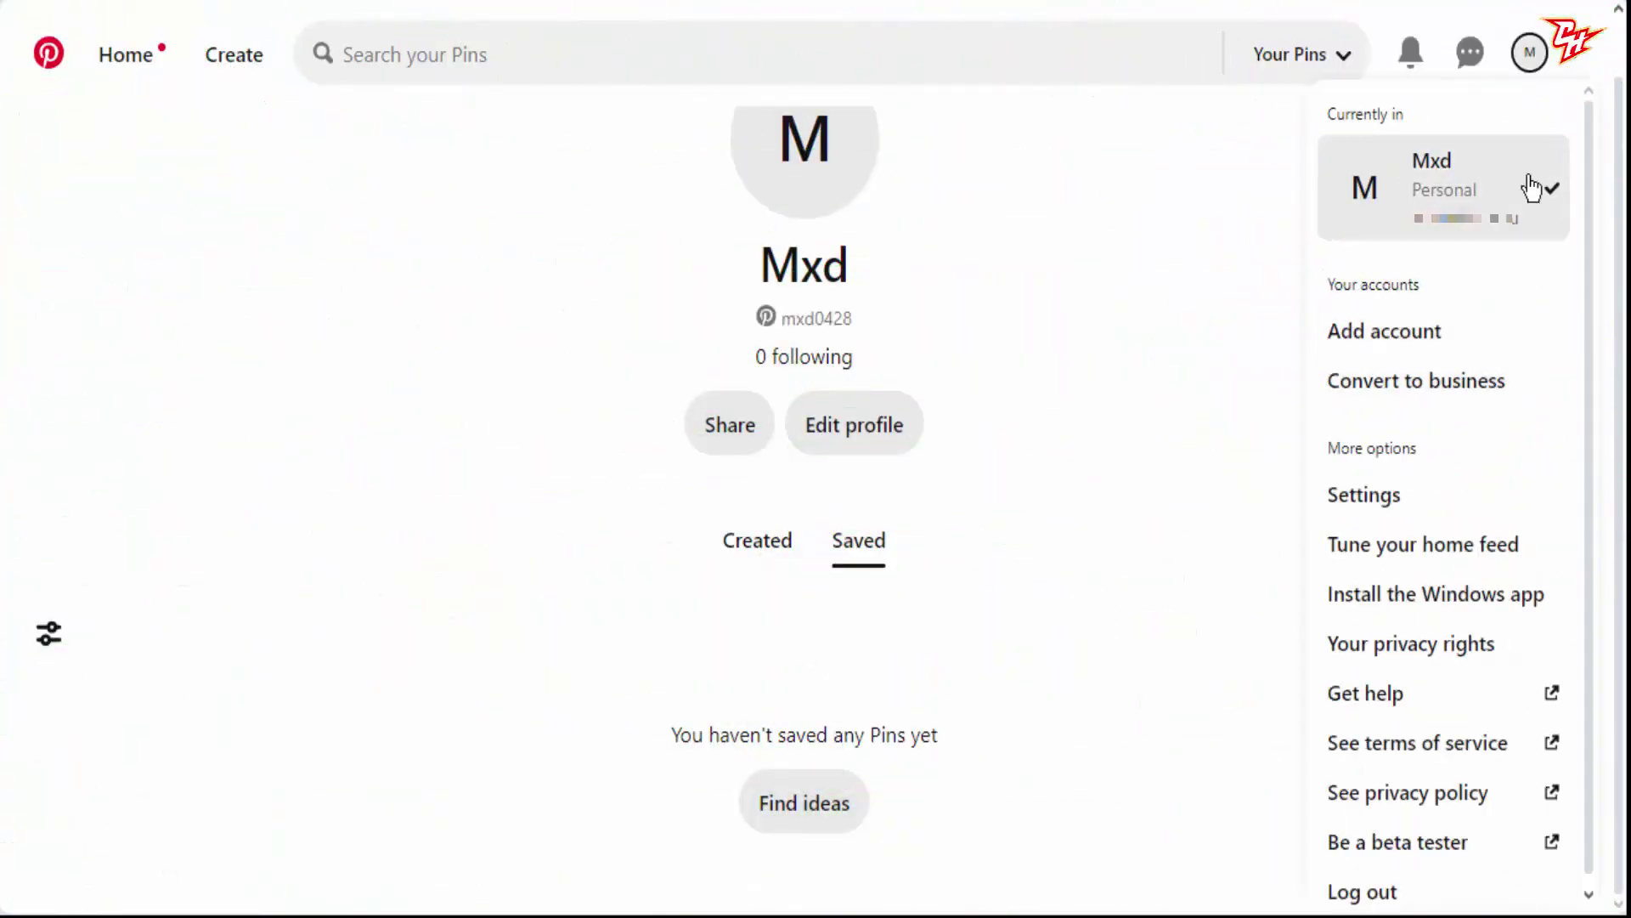
scroll(1492, 408, down, 1)
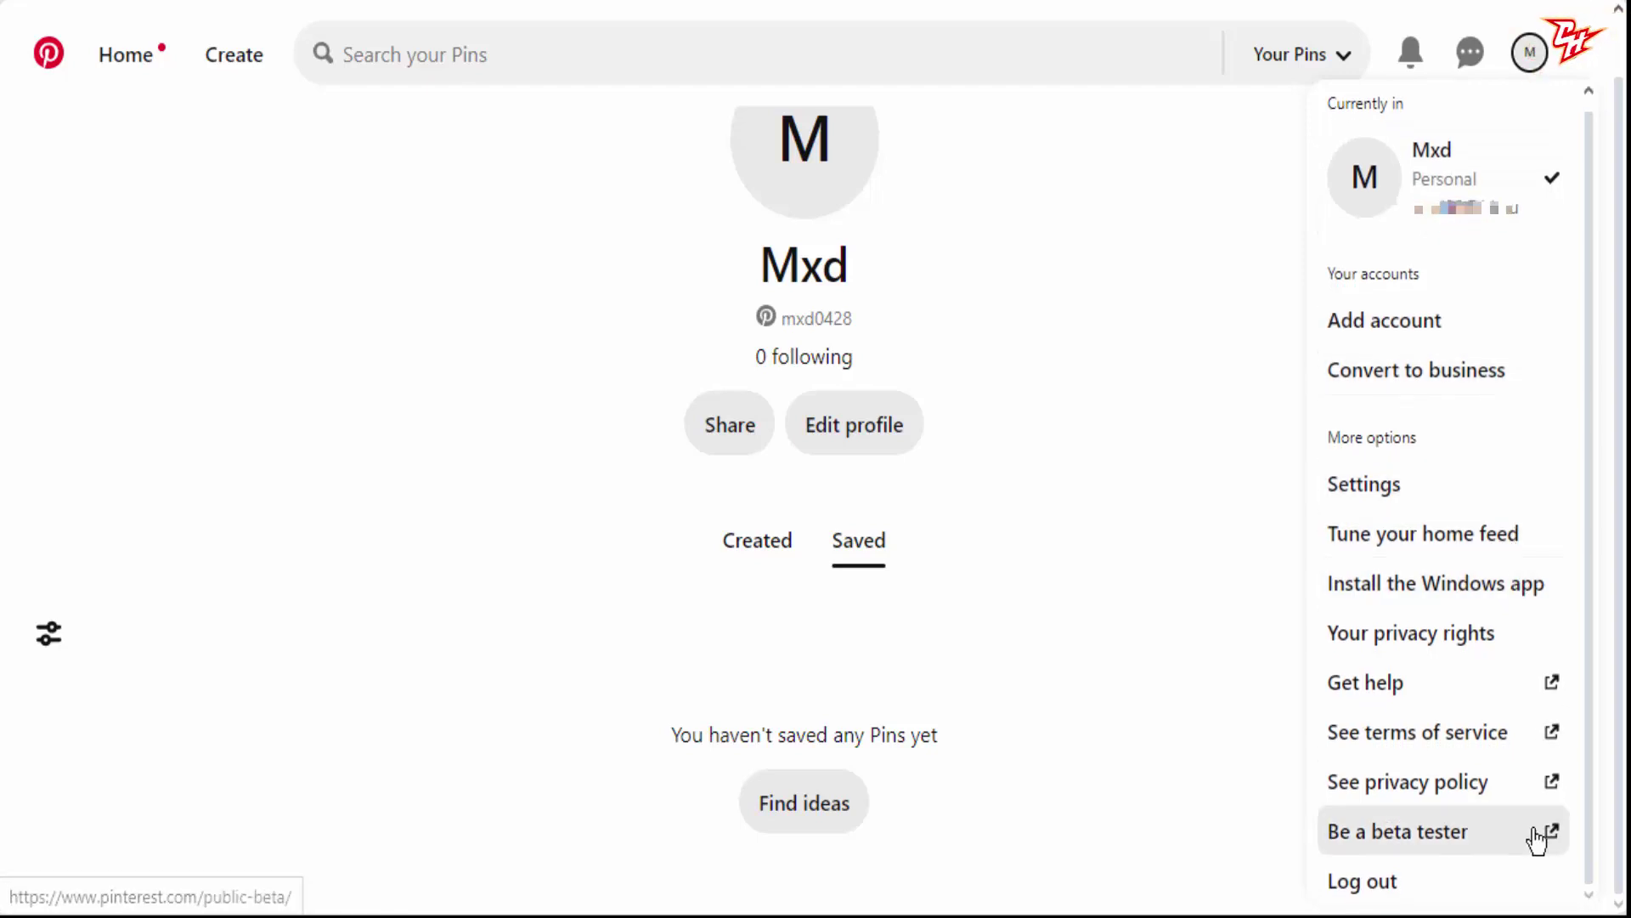
click(1382, 476)
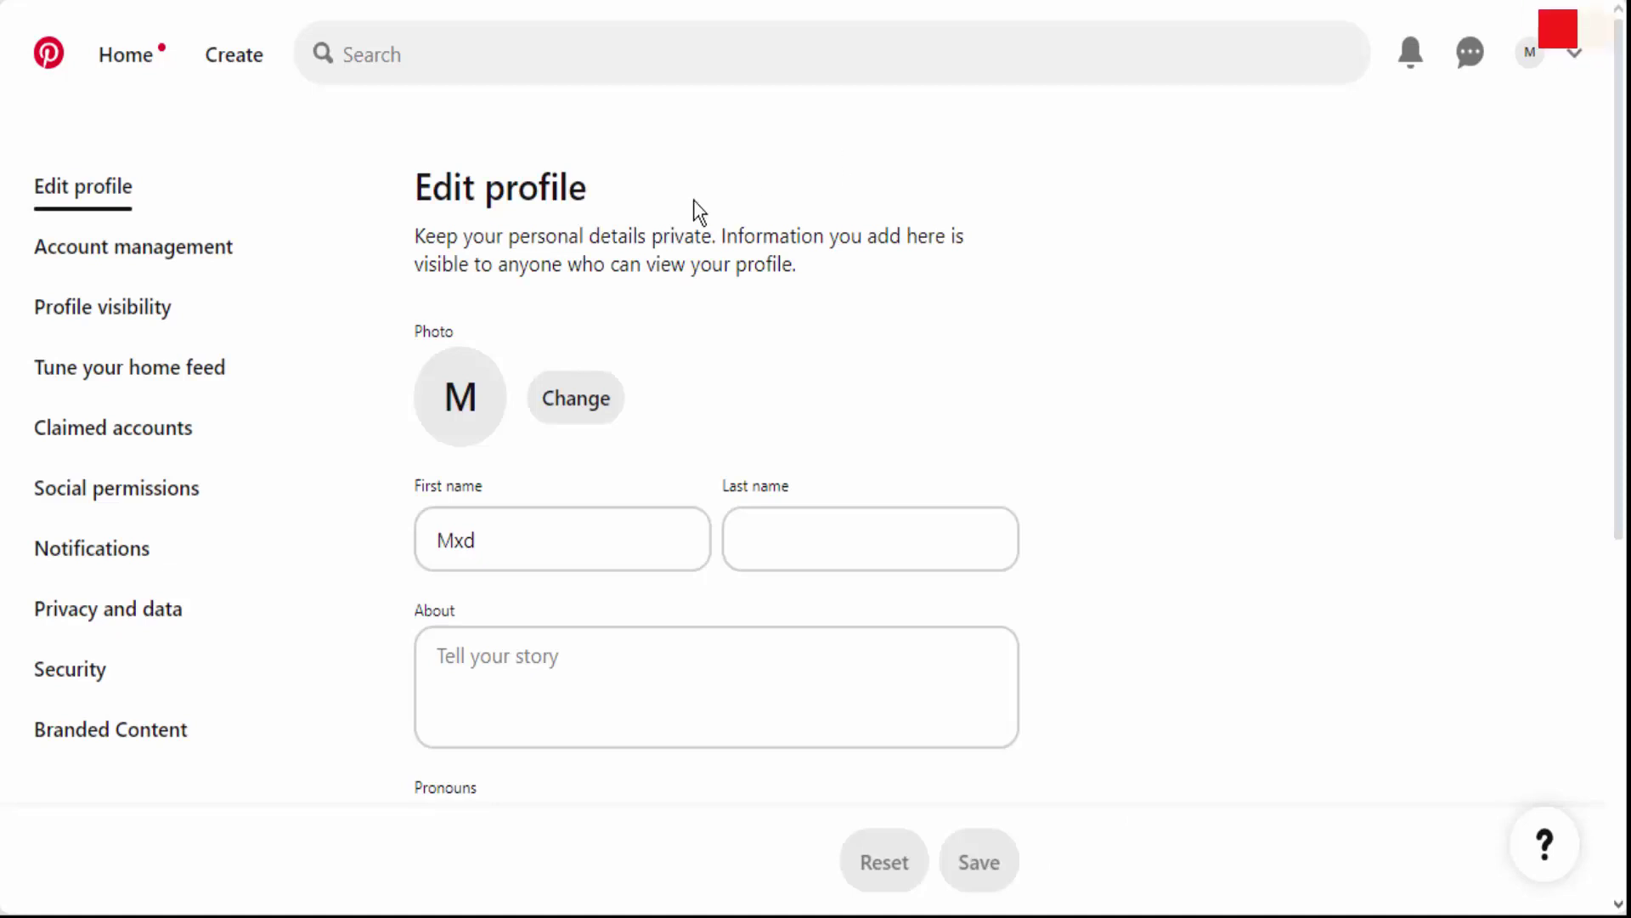
Replace the profile's first name with the account holder's actual first name.
scroll(509, 354, down, 2)
double_click(565, 408)
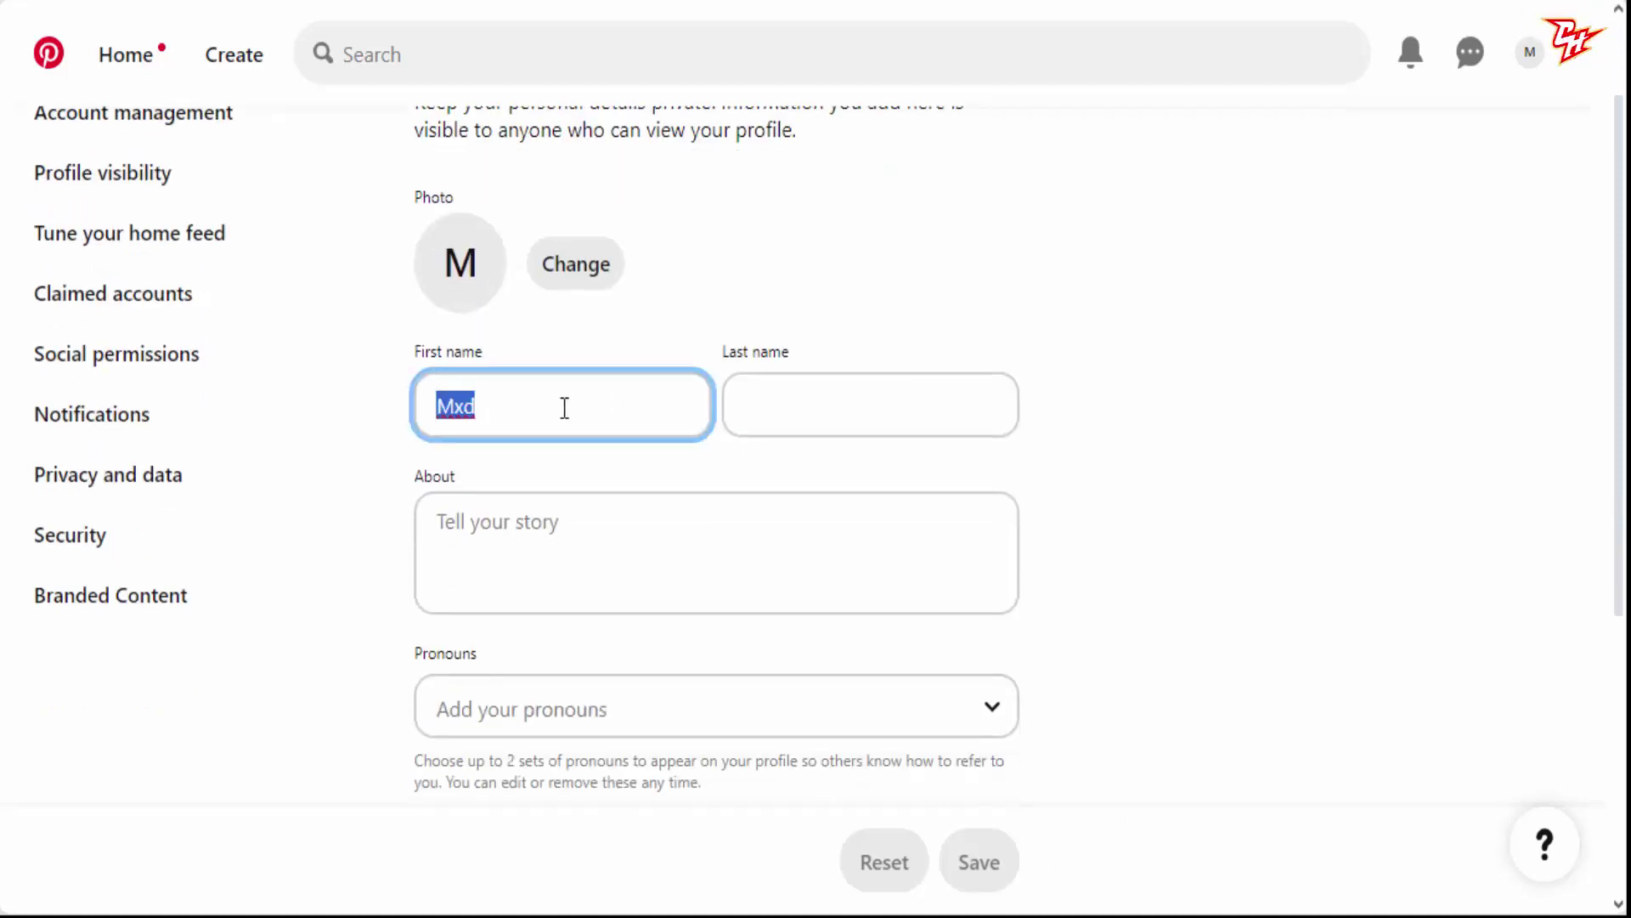
text(Mohame)
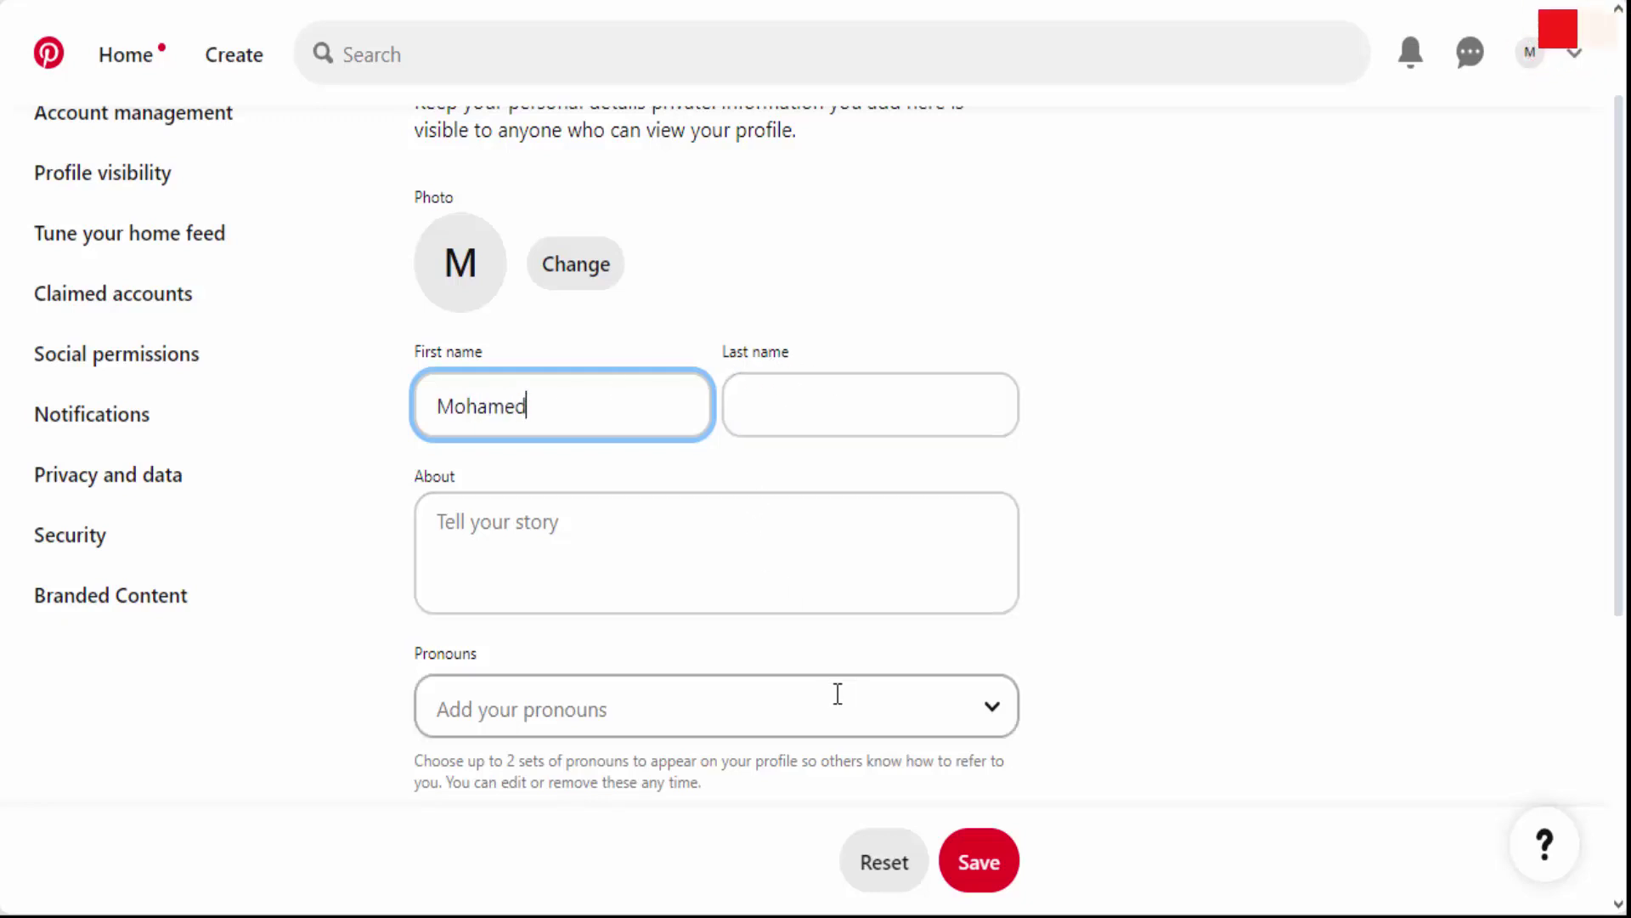
Check the pronoun options and the website field without filling them in, and save the profile changes.
click(933, 711)
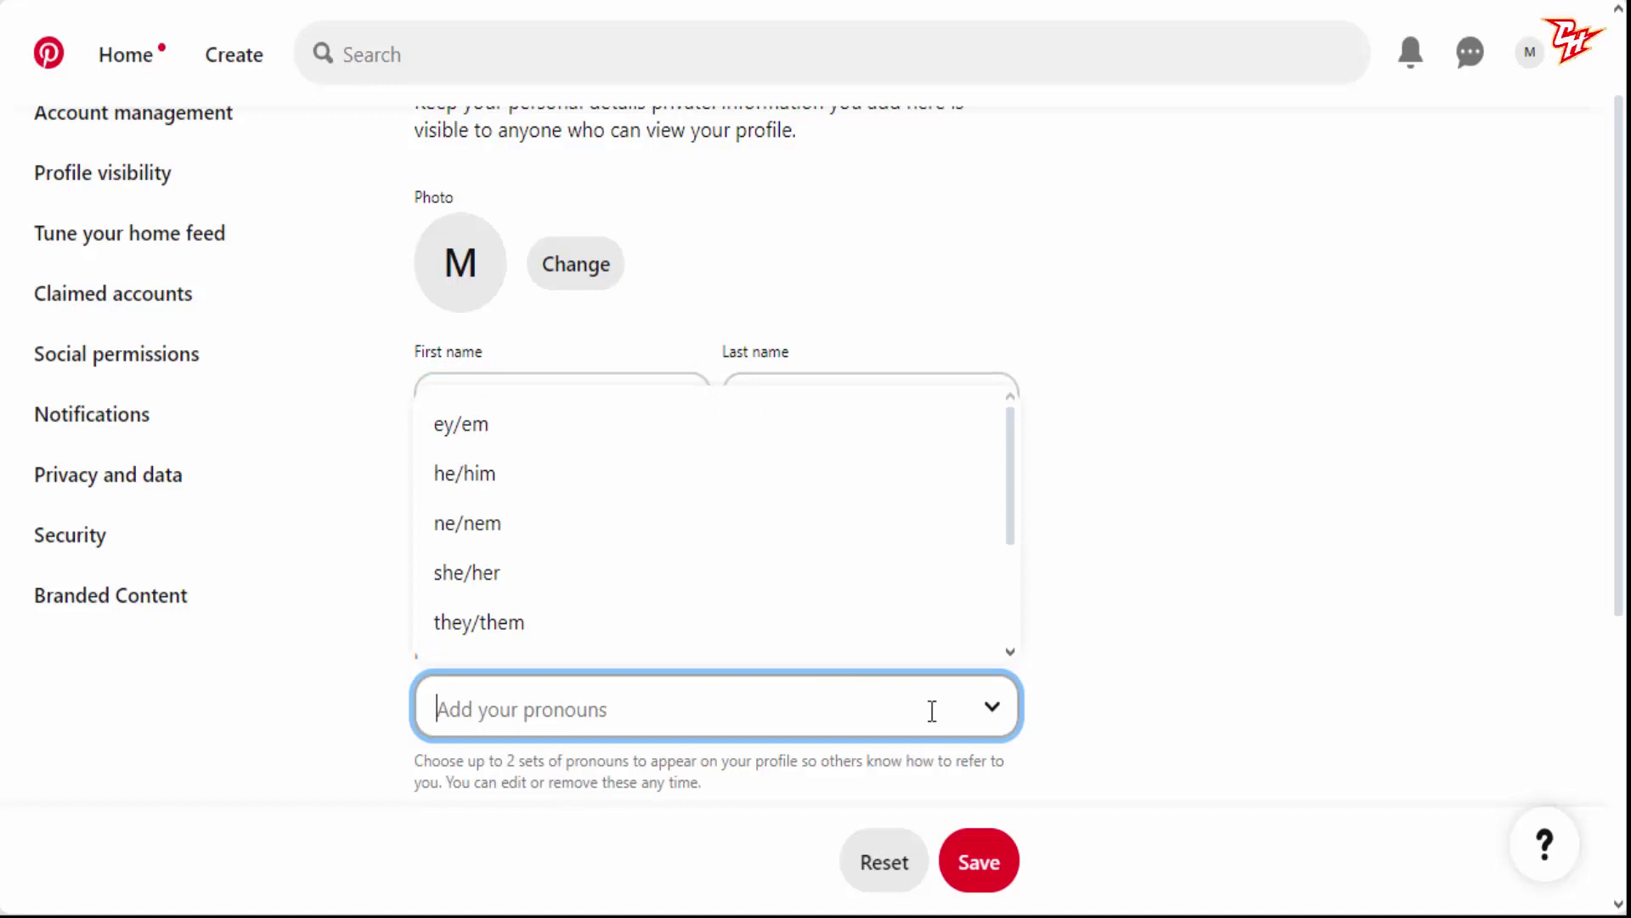
click(1112, 497)
scroll(1041, 531, down, 3)
scroll(812, 553, down, 3)
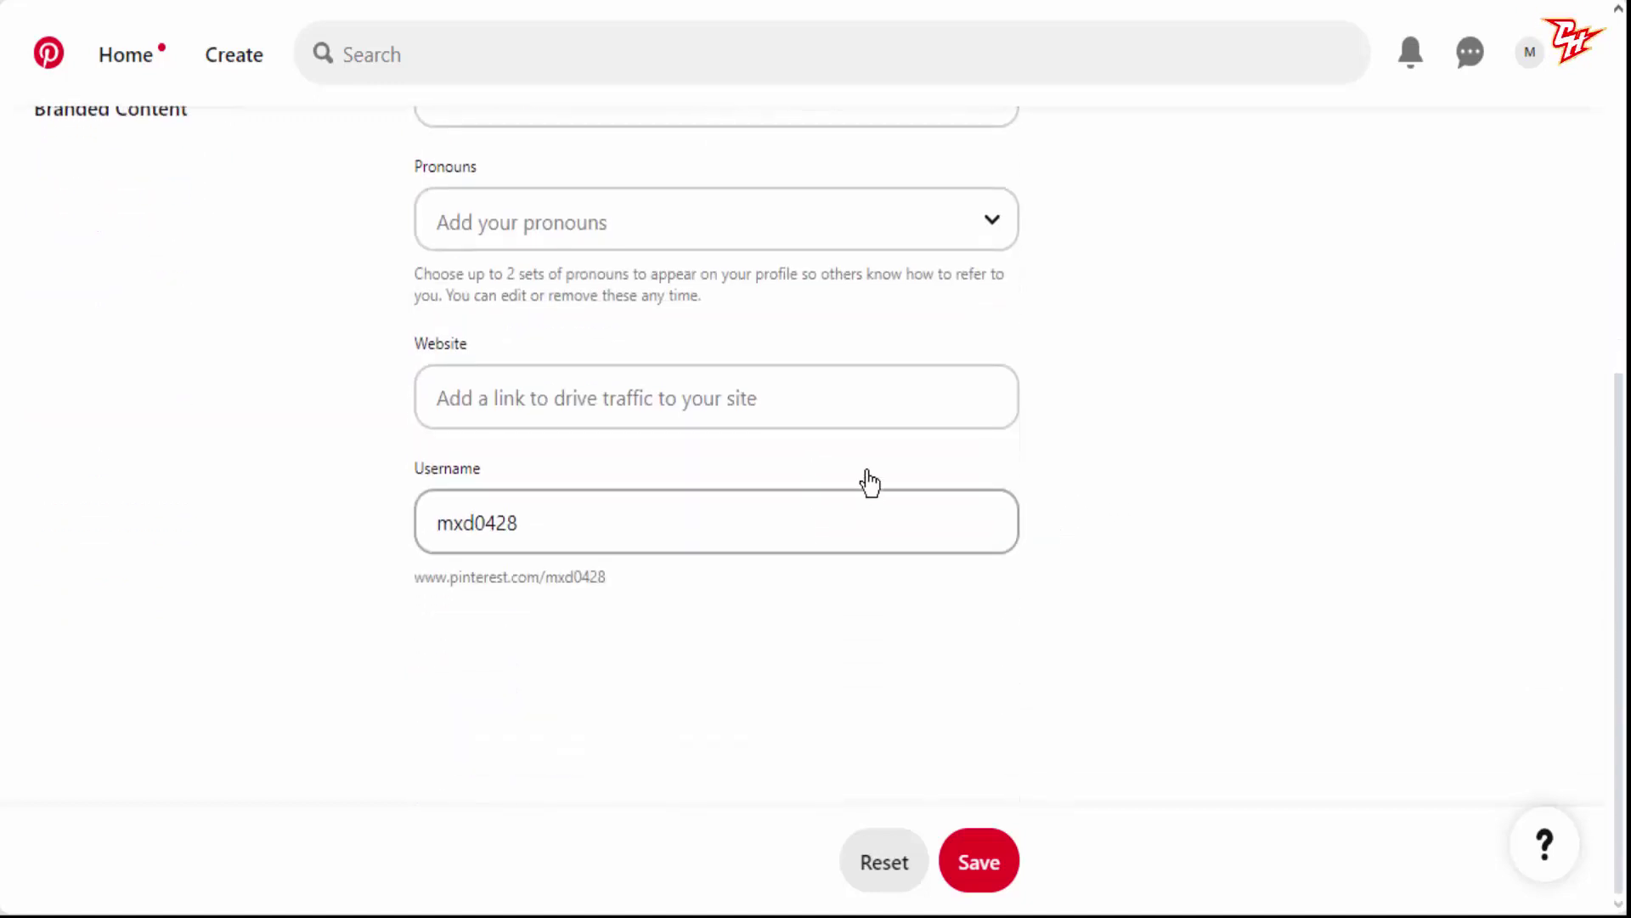
click(715, 401)
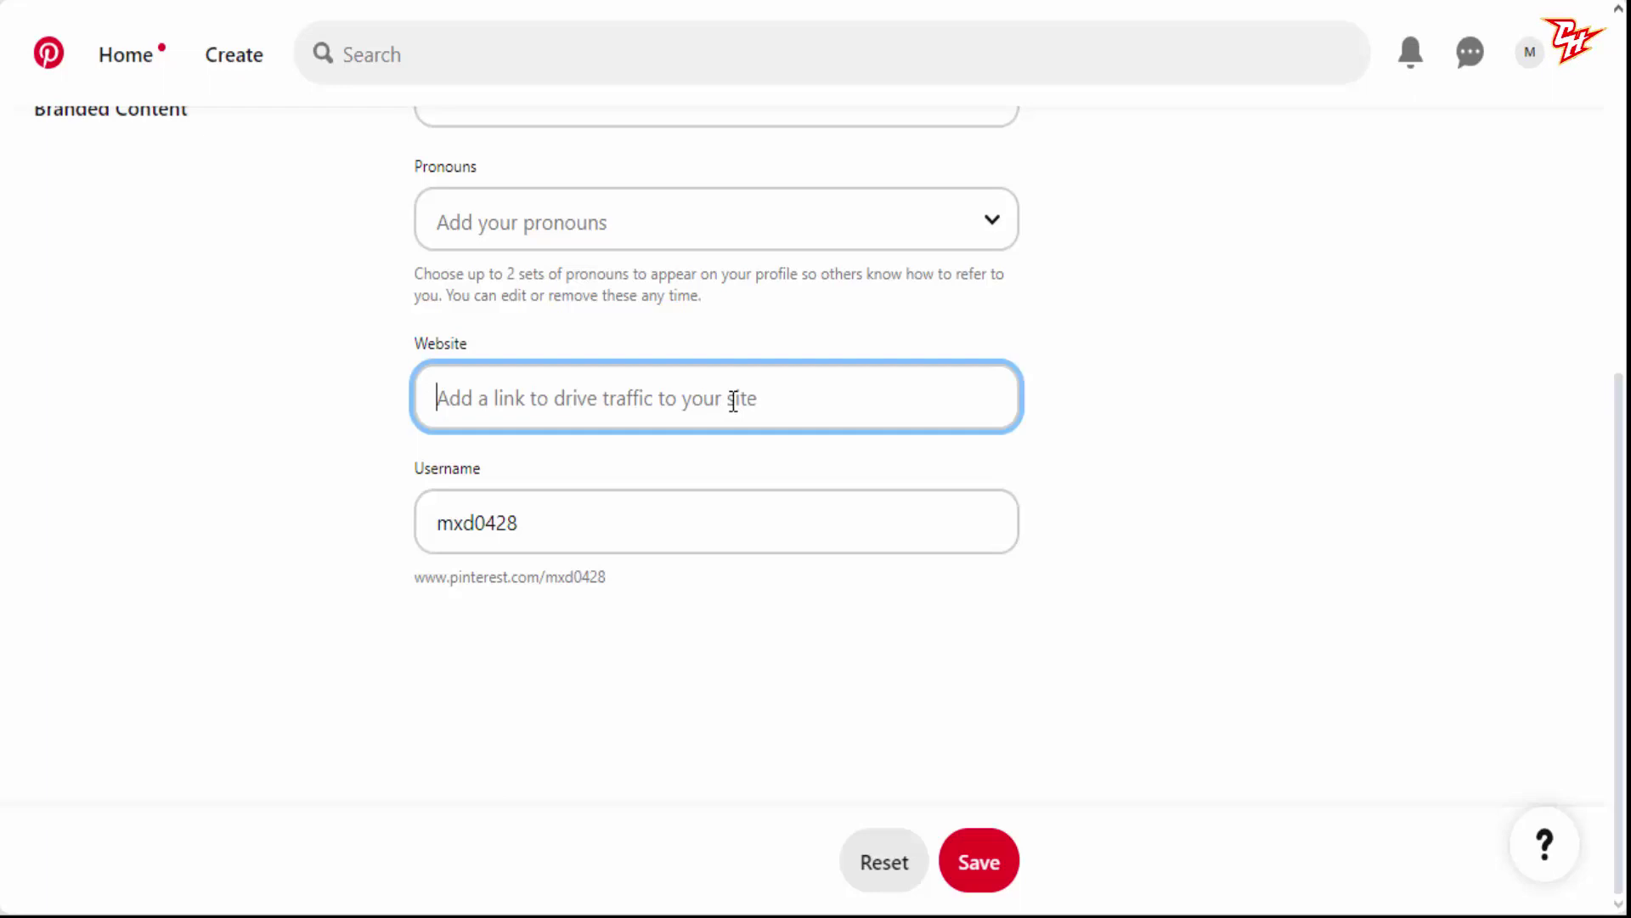
click(976, 865)
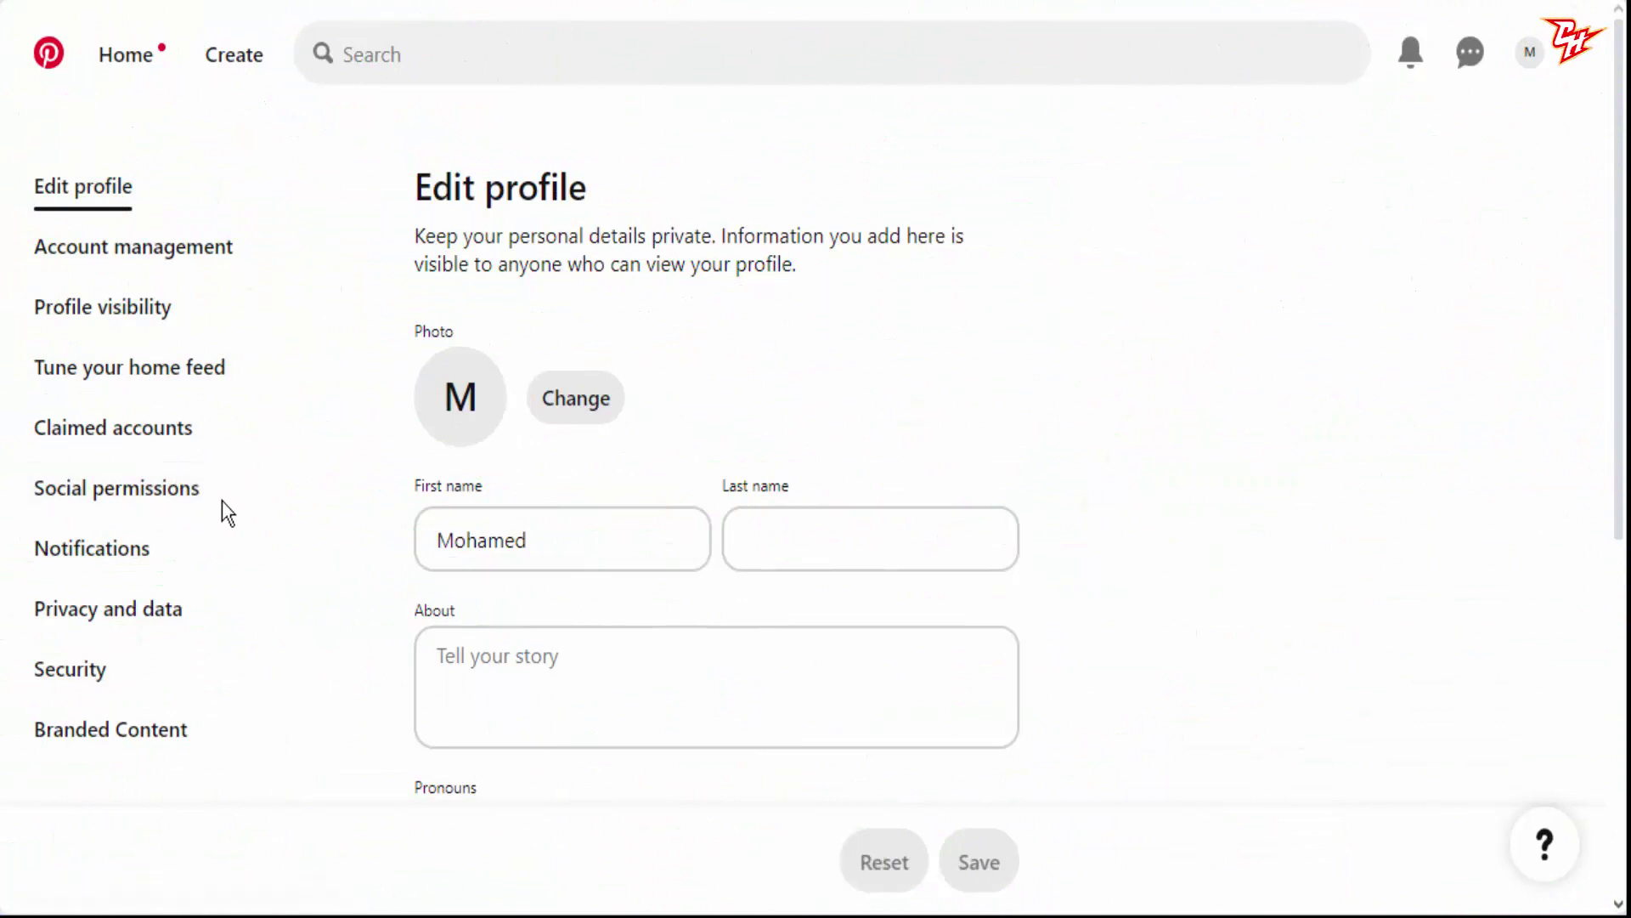
scroll(1062, 344, down, 7)
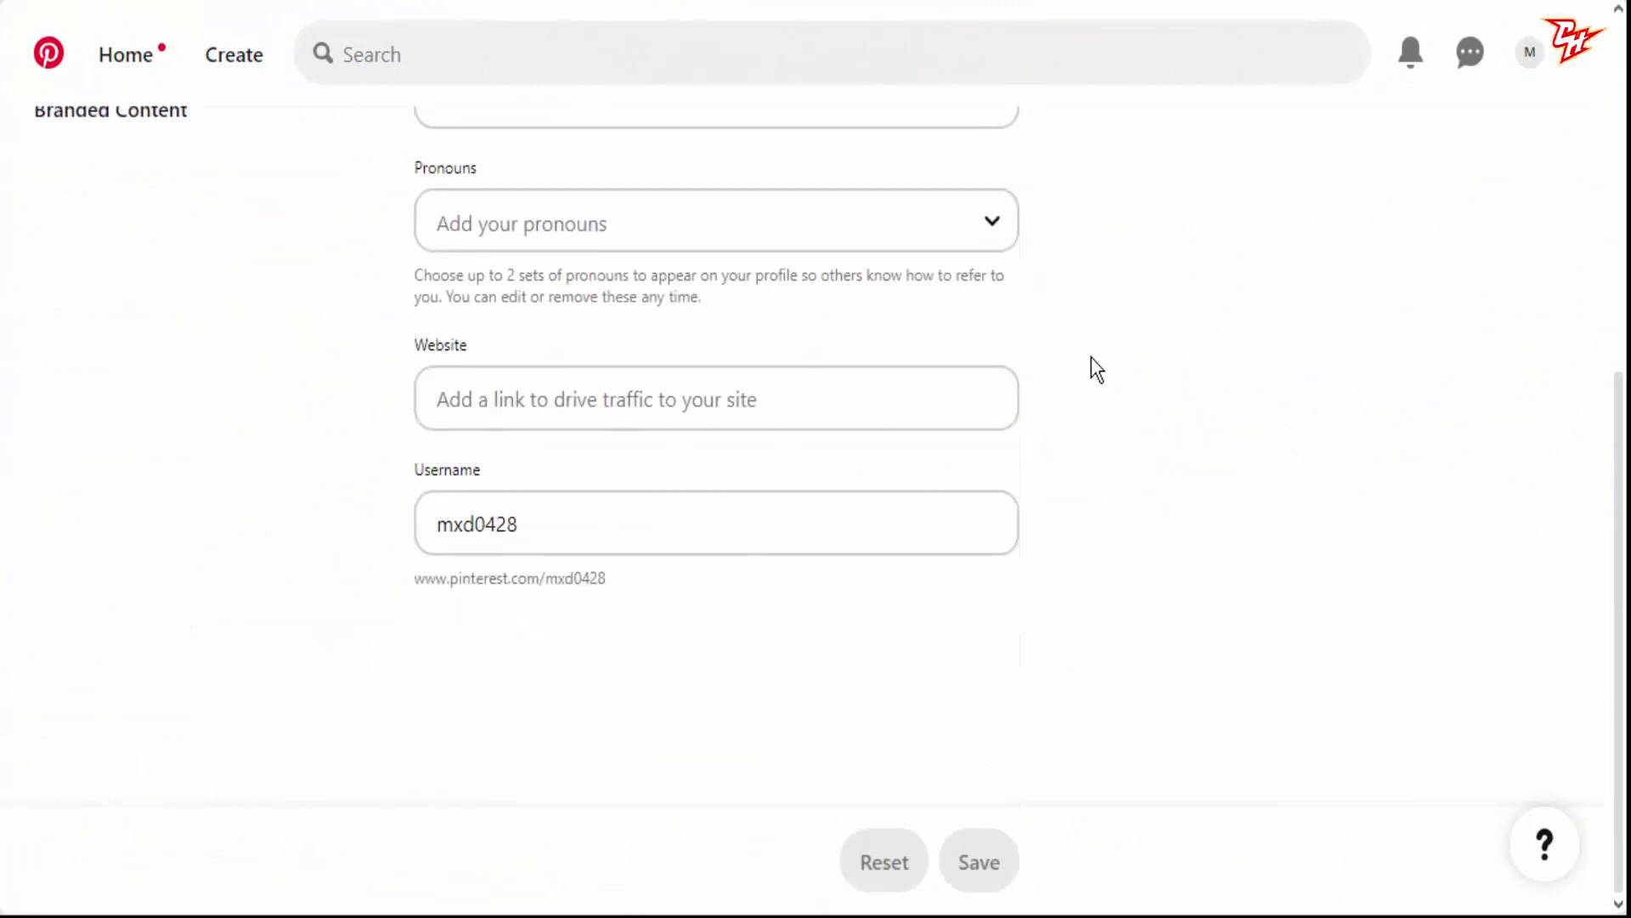
scroll(321, 222, up, 5)
scroll(289, 229, up, 3)
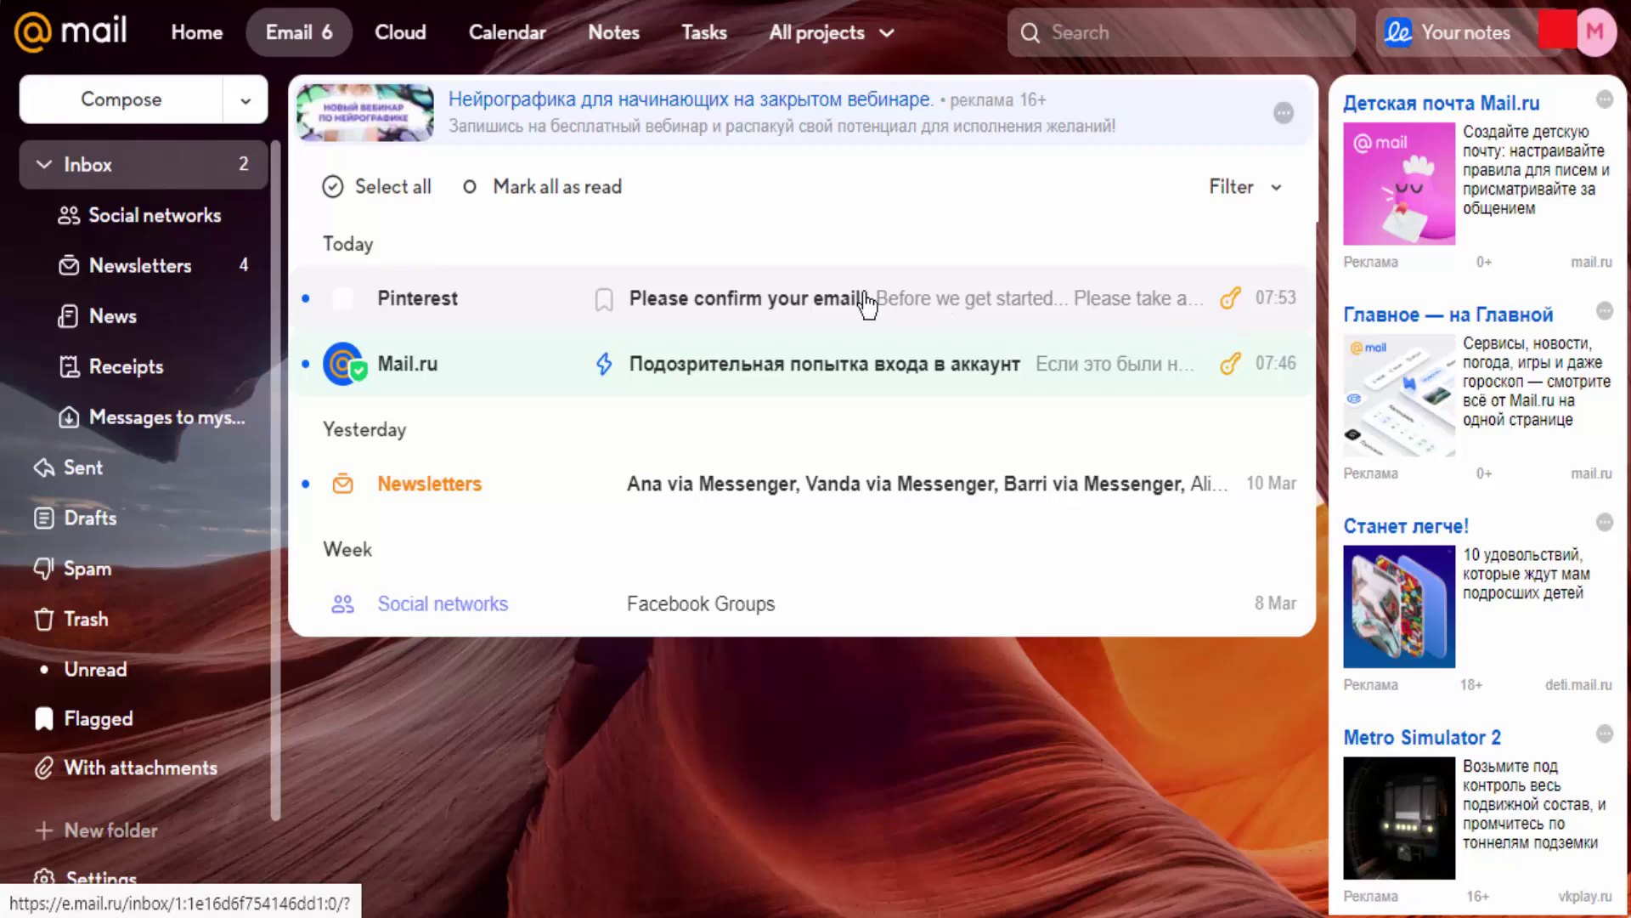
In the Mail.ru inbox, open Pinterest's confirmation message and confirm the email address, allowing external links without being asked again.
click(720, 306)
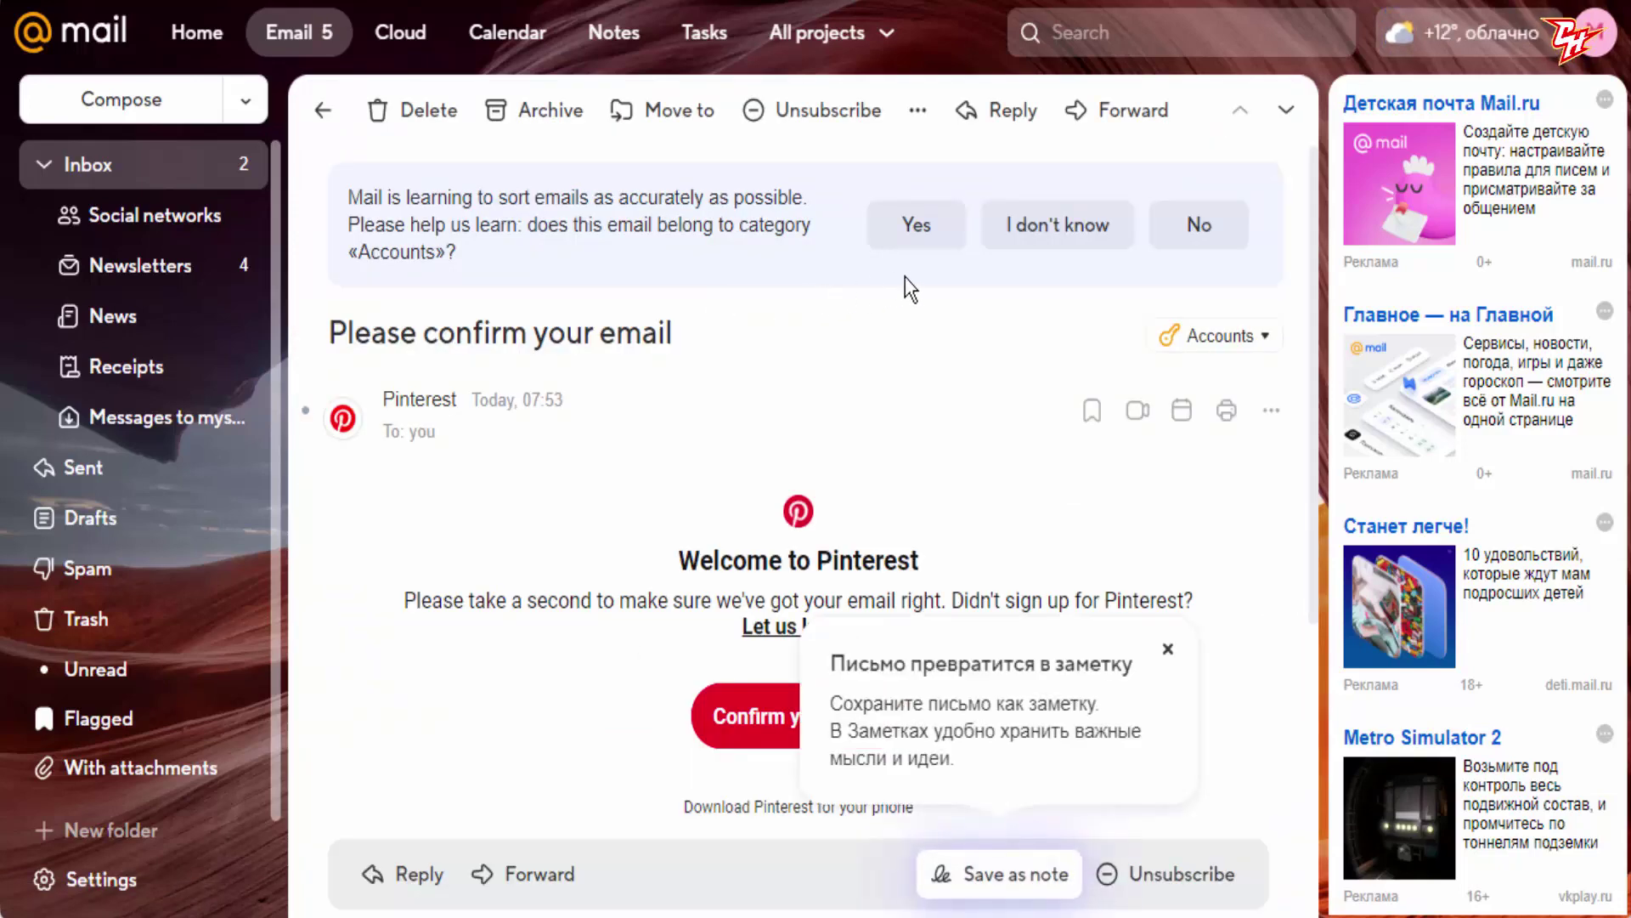
scroll(924, 289, down, 2)
scroll(930, 308, down, 2)
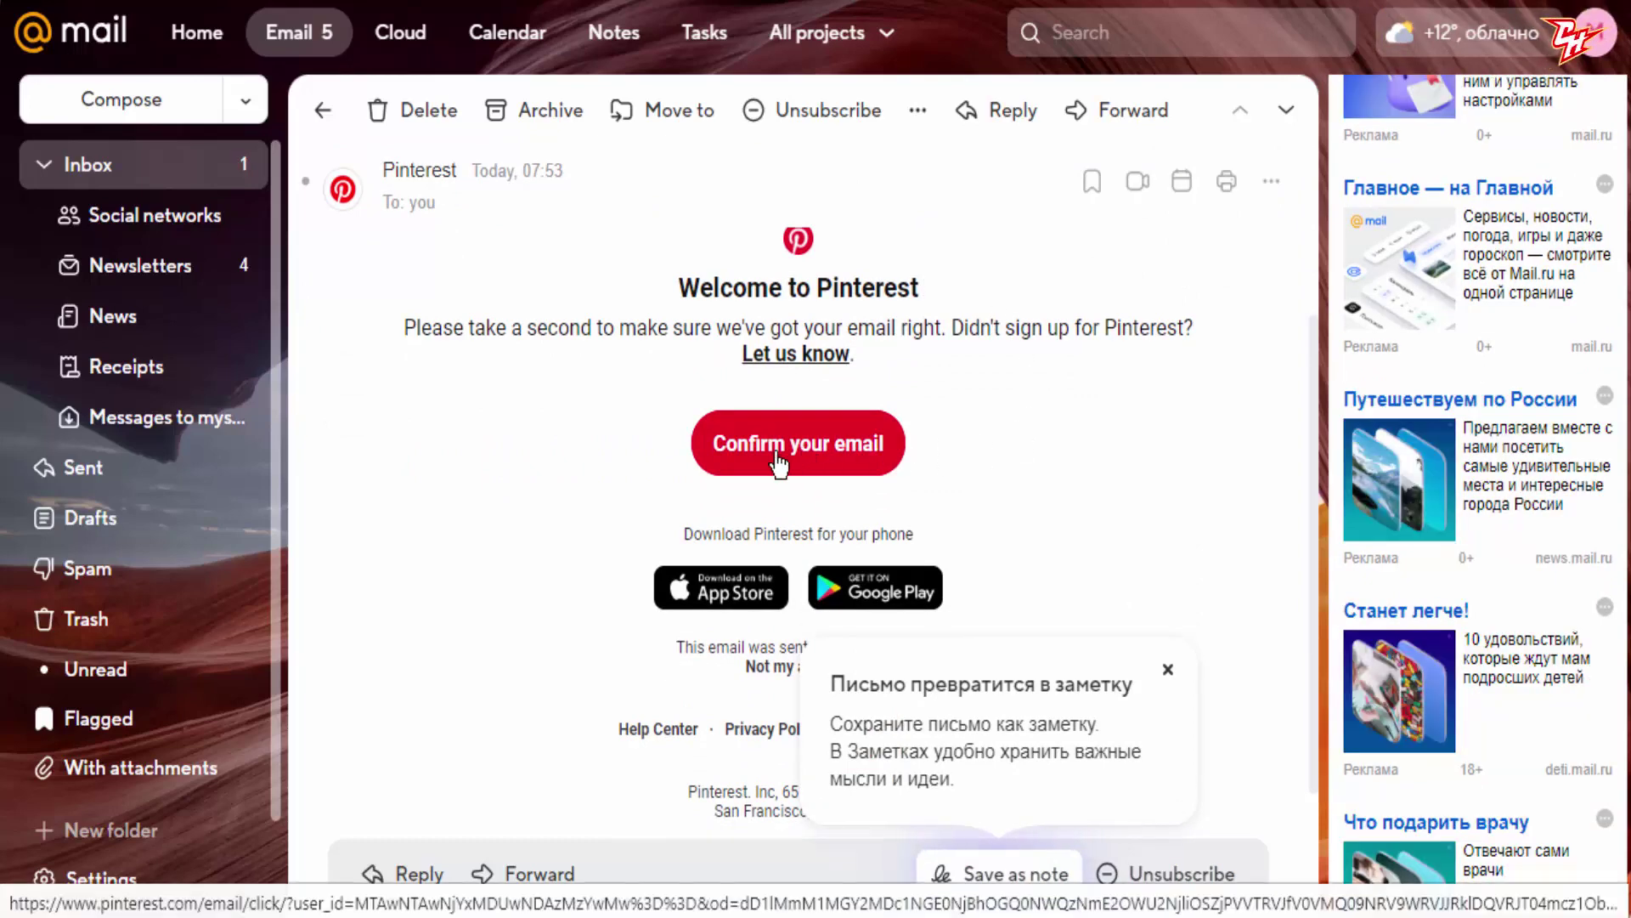
click(777, 462)
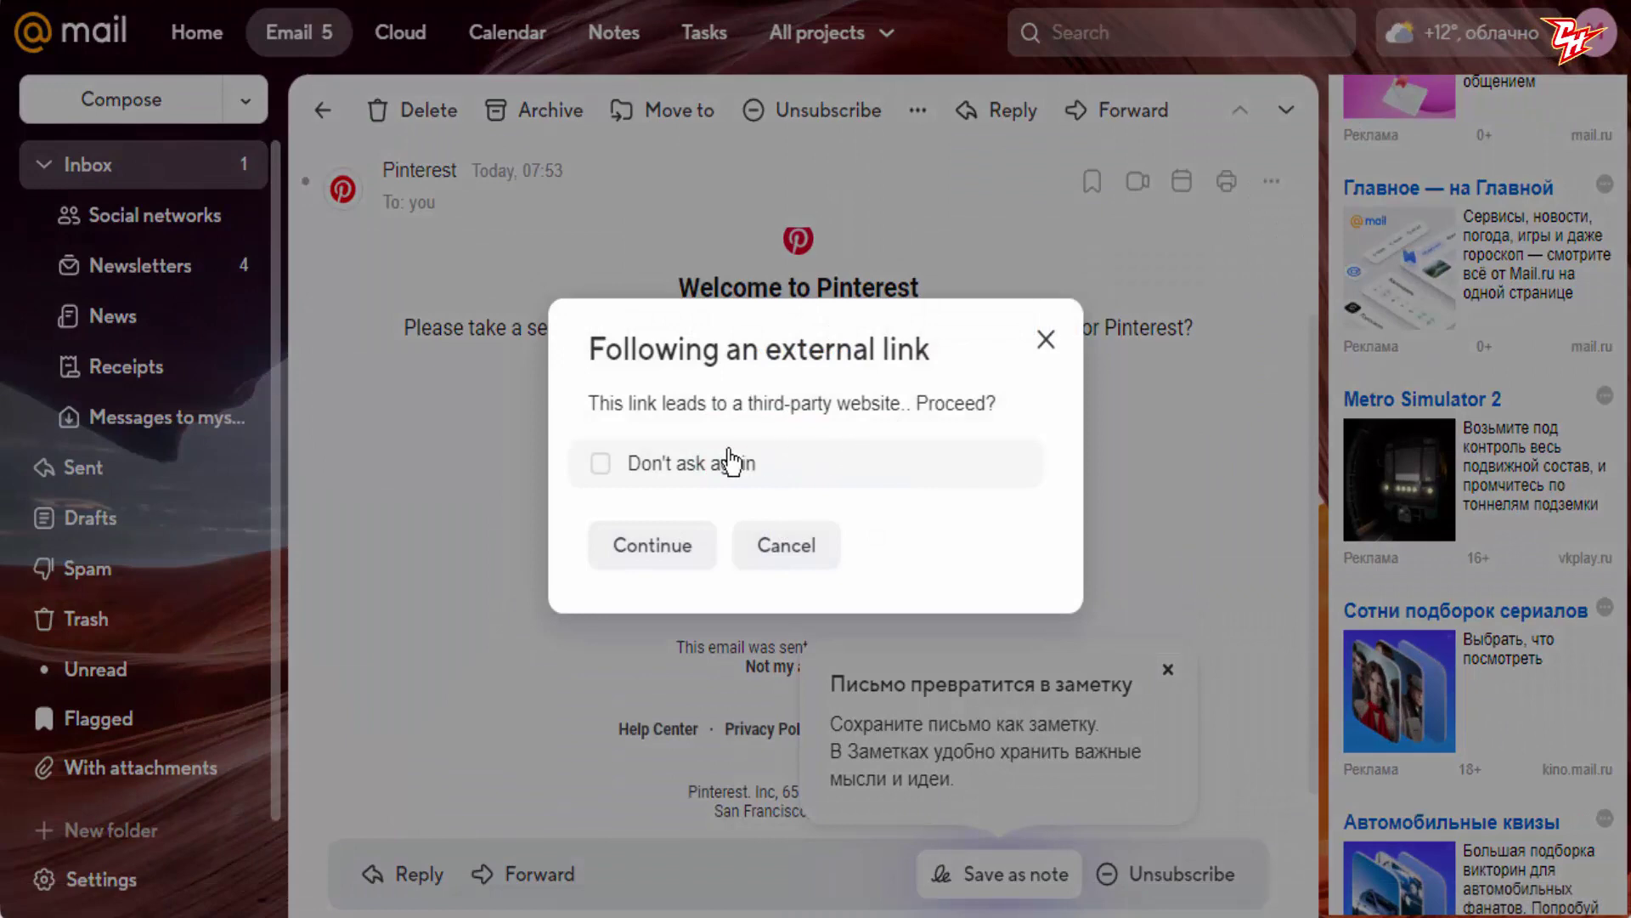
click(605, 467)
click(646, 548)
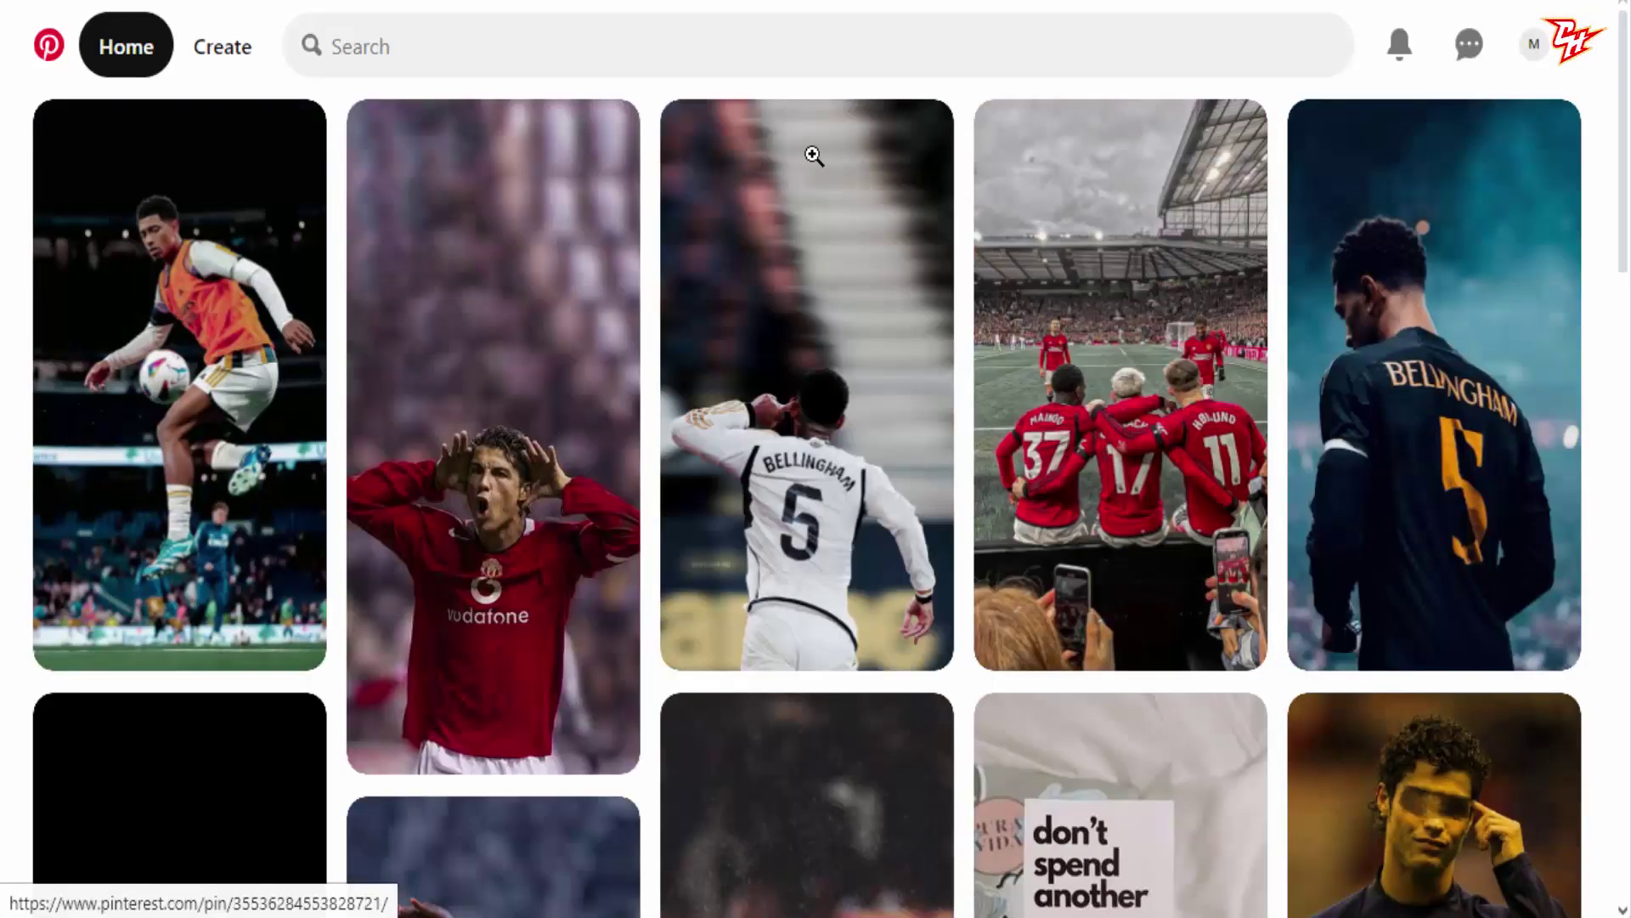
Open Pinterest's pin creation page from the home feed.
click(225, 50)
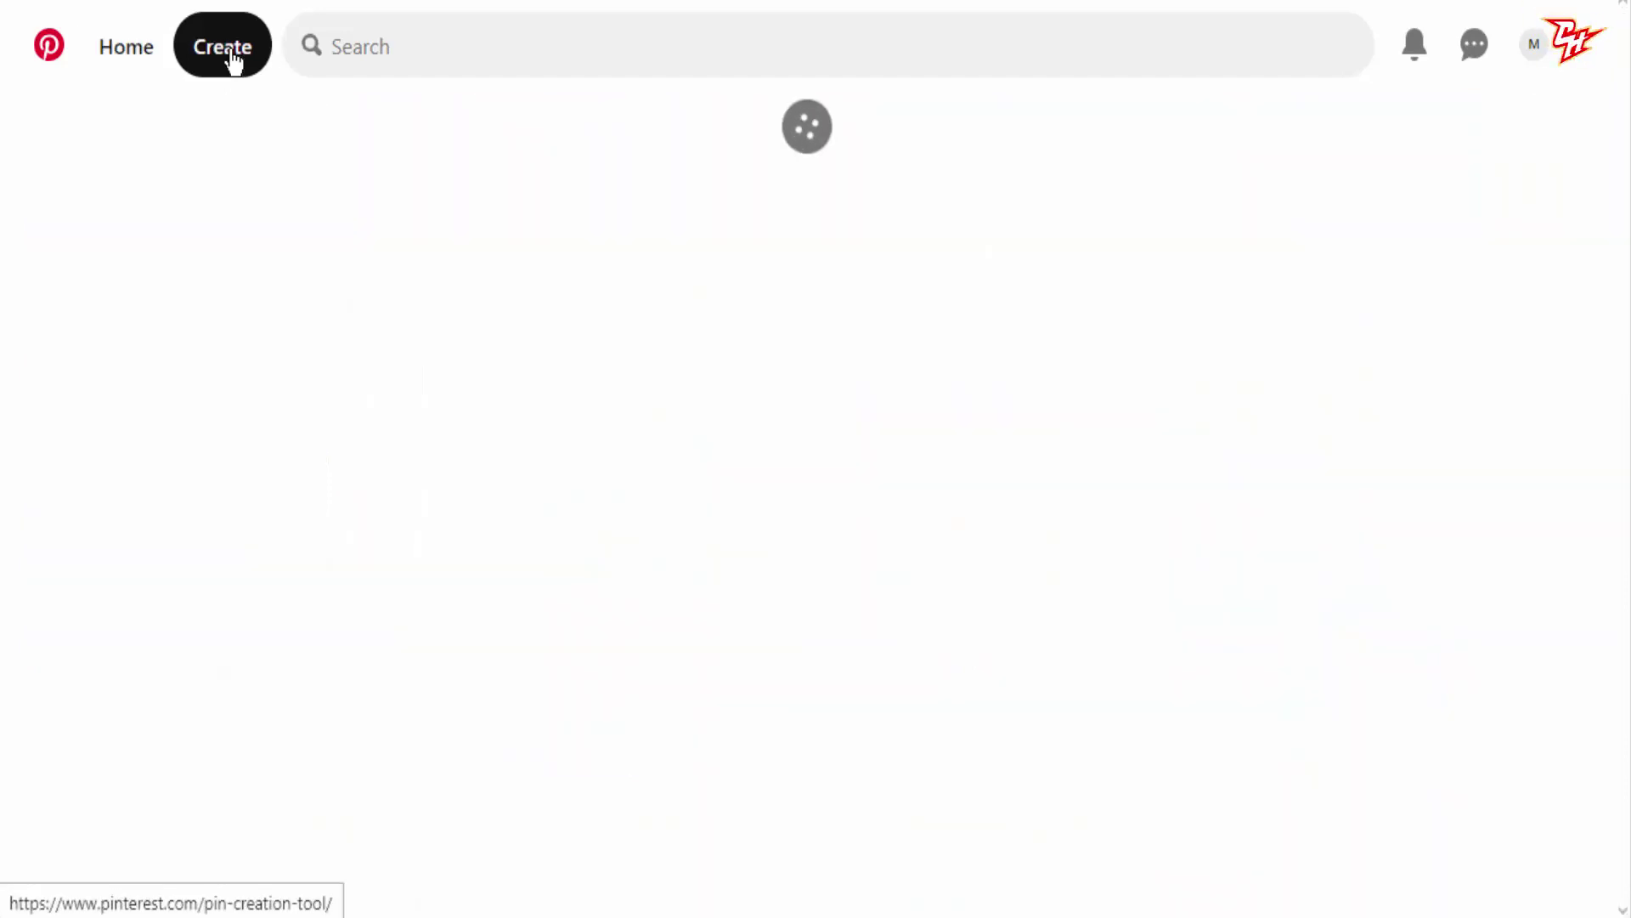